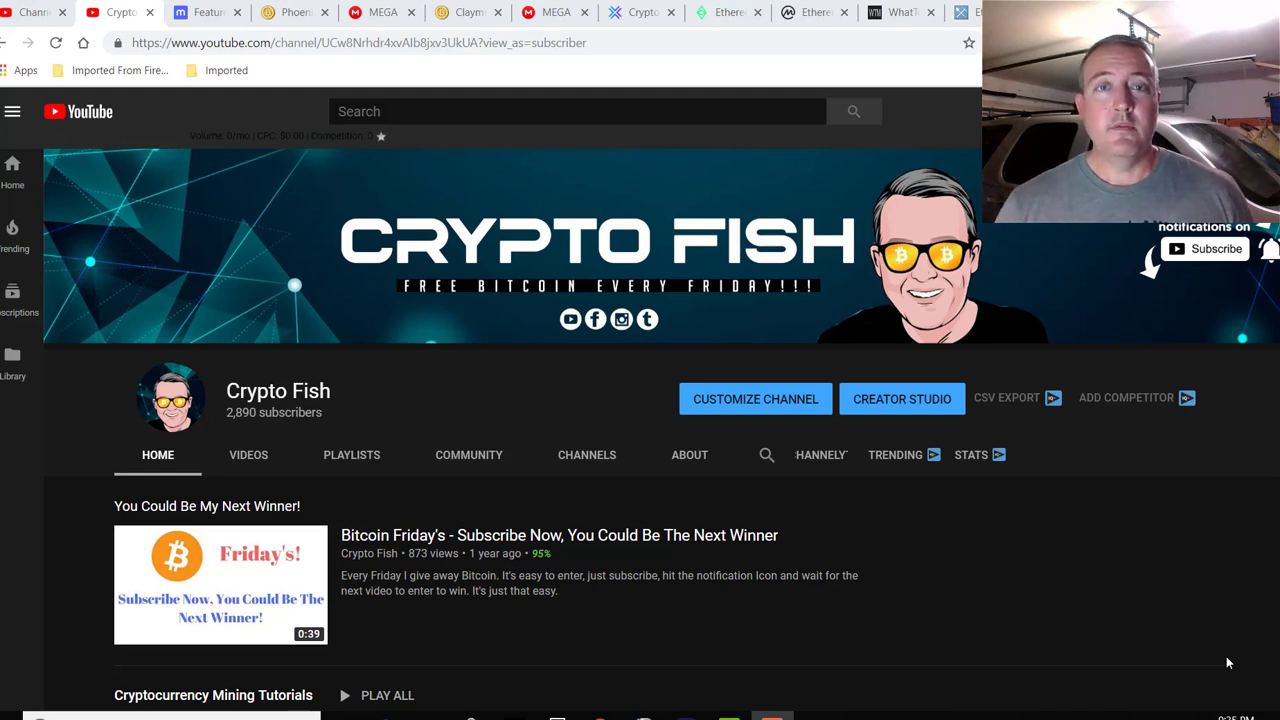
Step: Read the 'What is Ethereum Classic?' overview on ethereumclassic.org, then return to the top banner
click(728, 14)
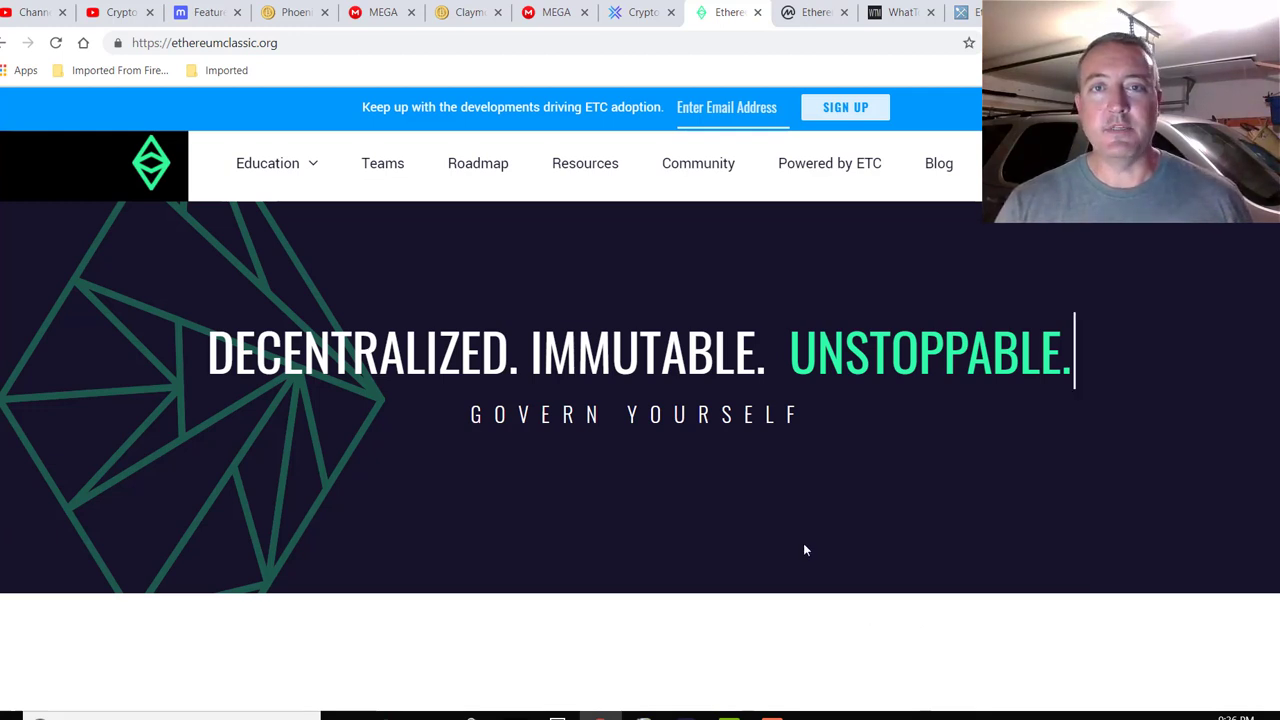
scroll(800, 530, down, 4)
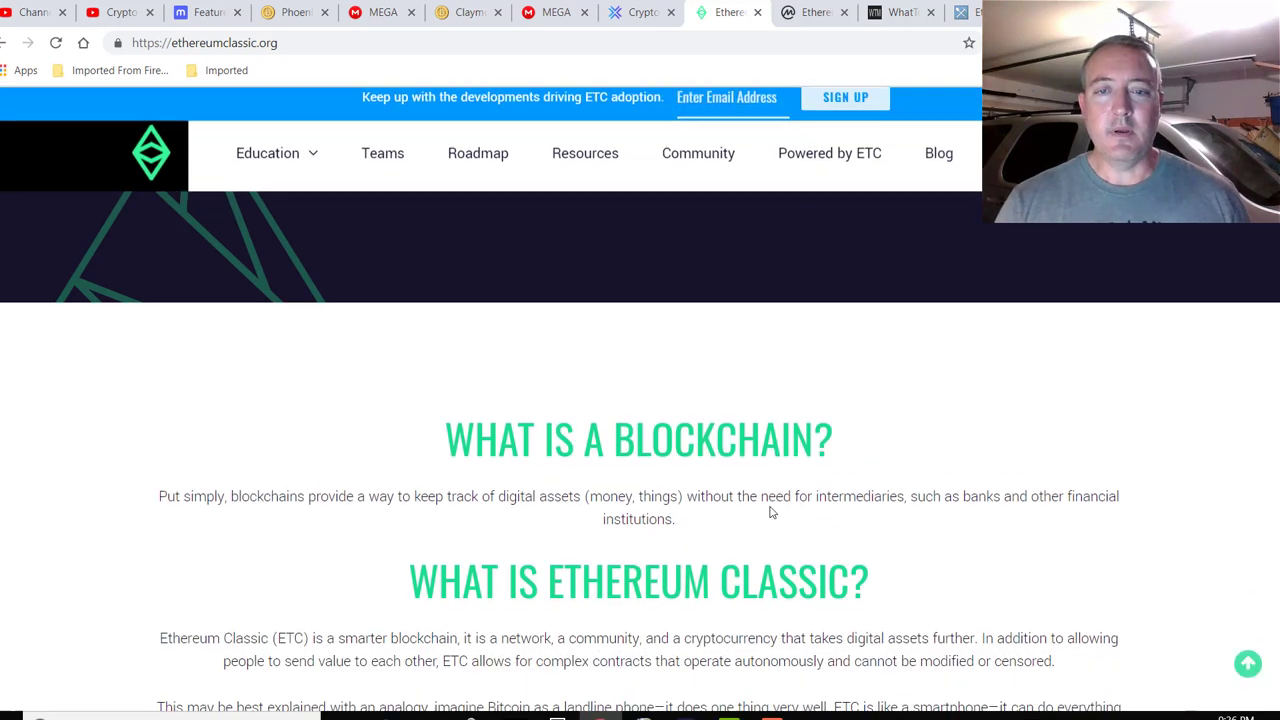
scroll(825, 509, down, 2)
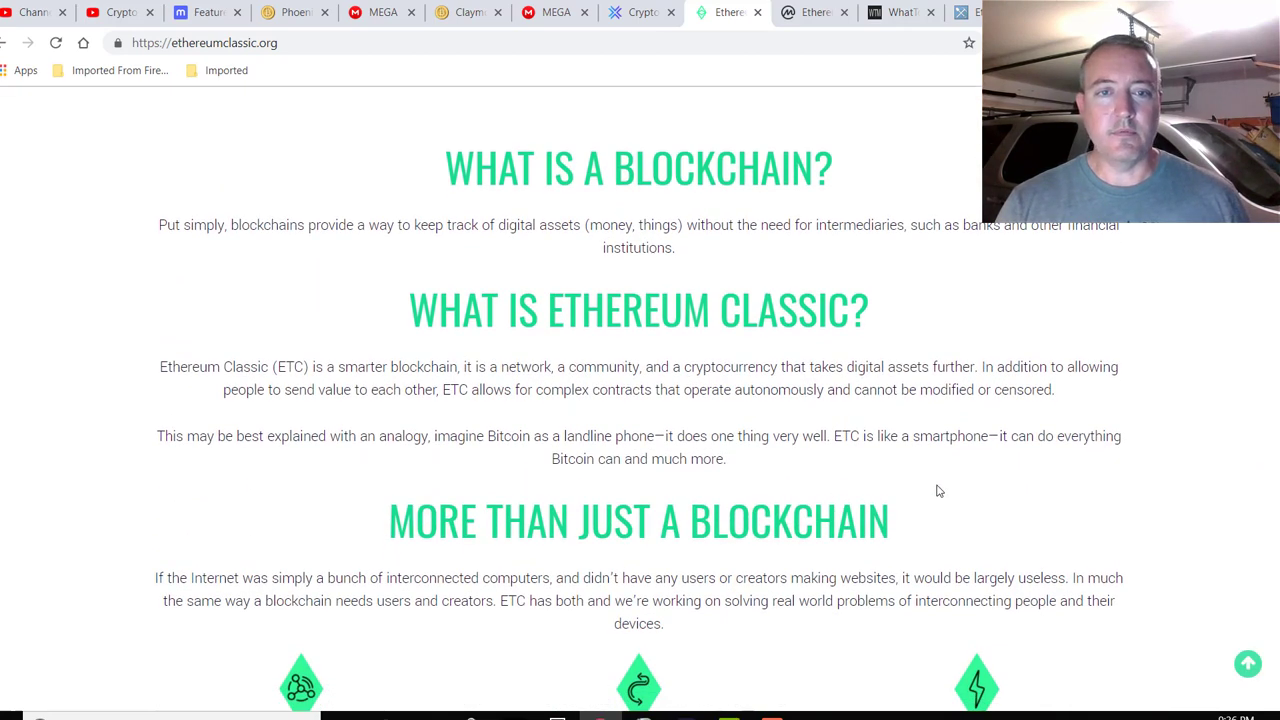
scroll(937, 490, down, 1)
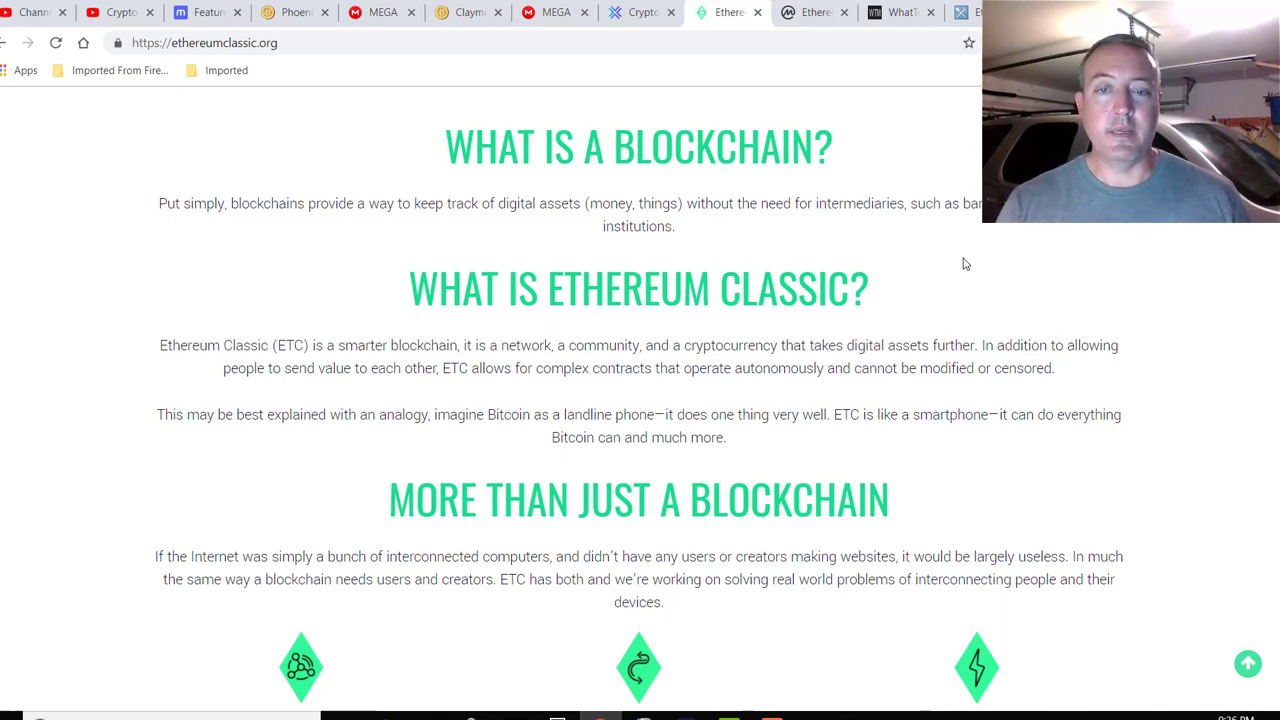
scroll(646, 237, up, 5)
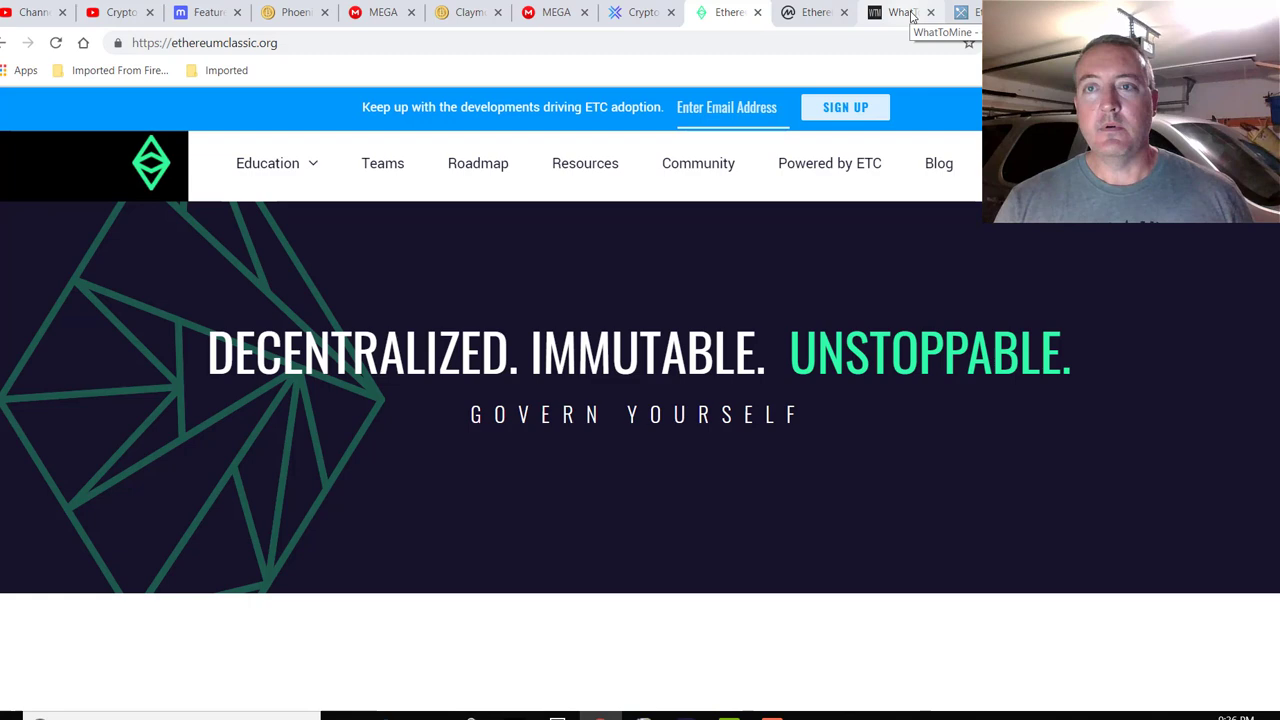
Step: Review CoinMarketCap's Ethereum Classic page: rank 20, $7.91 price, $884,601,789 market cap and charts
click(816, 12)
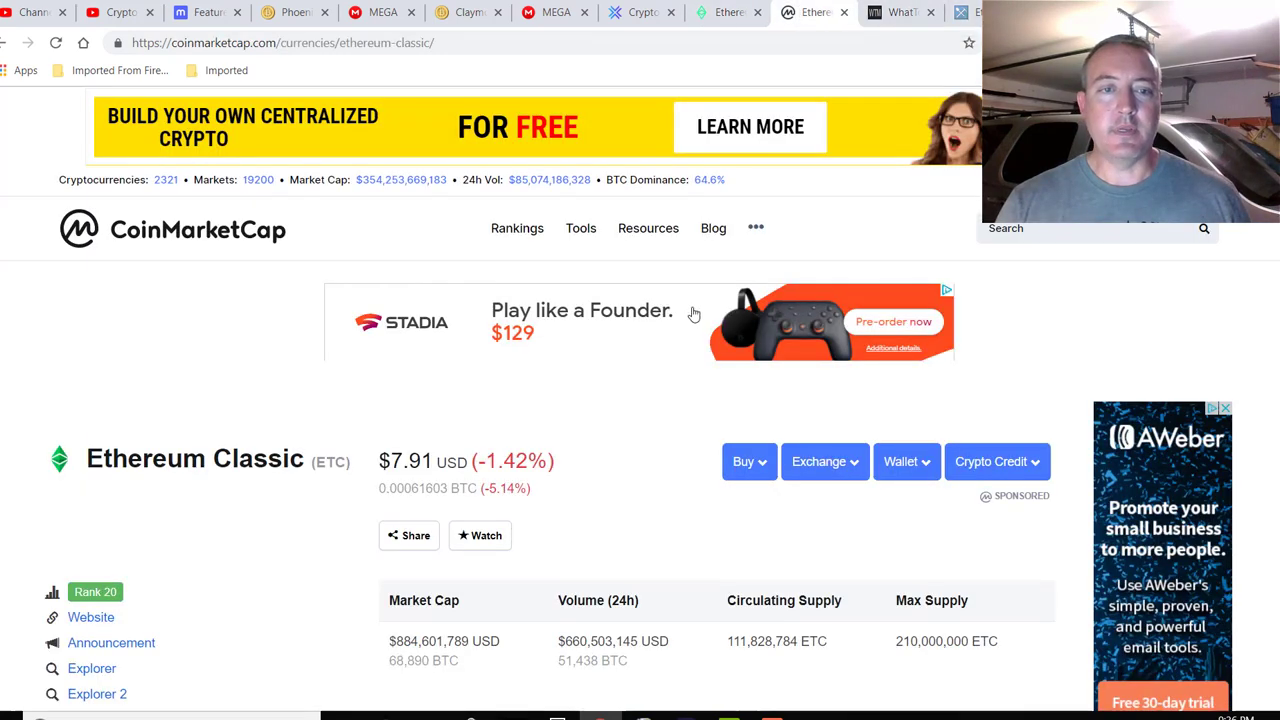
scroll(676, 305, down, 2)
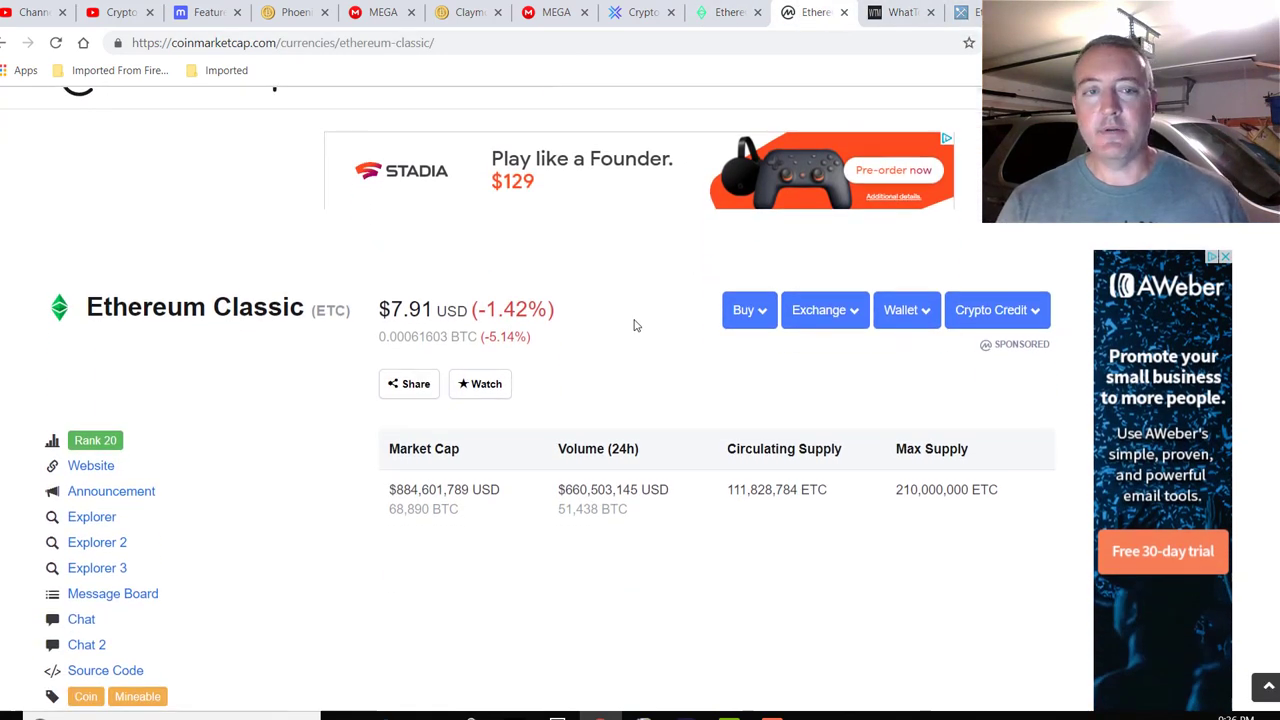
scroll(635, 325, down, 5)
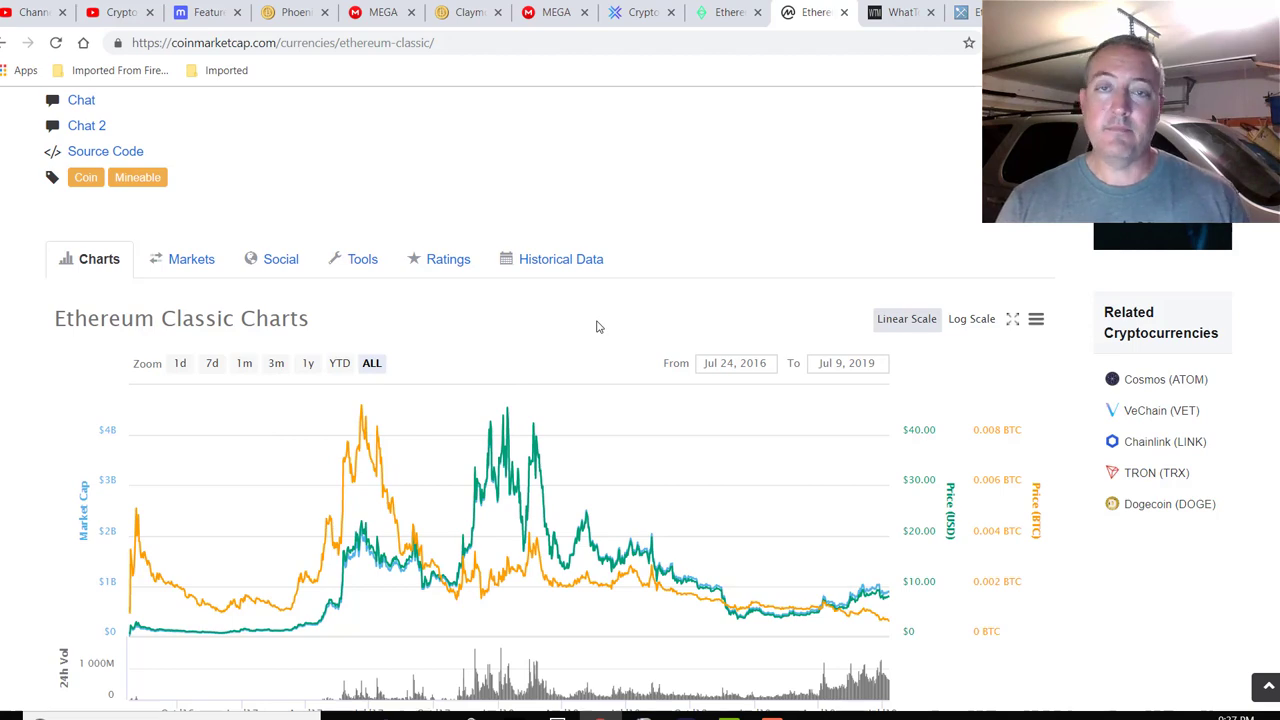
scroll(614, 323, up, 4)
scroll(372, 298, up, 3)
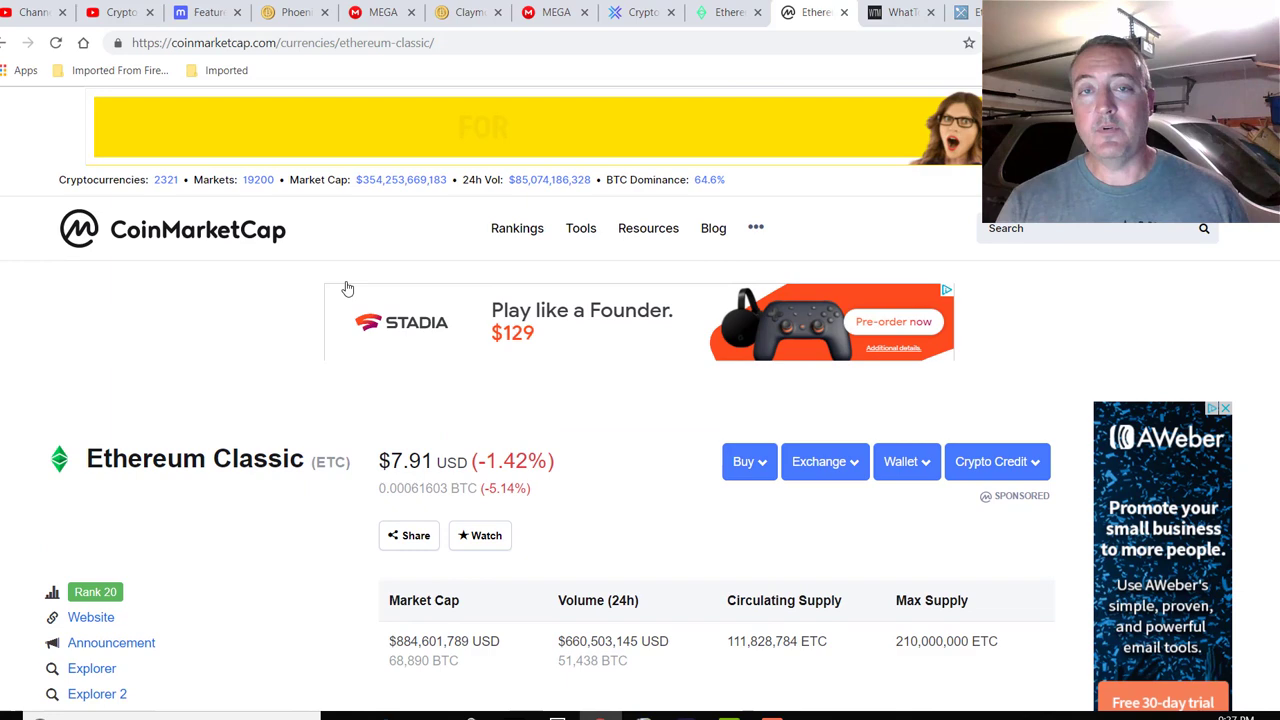
scroll(360, 340, down, 3)
scroll(360, 340, down, 5)
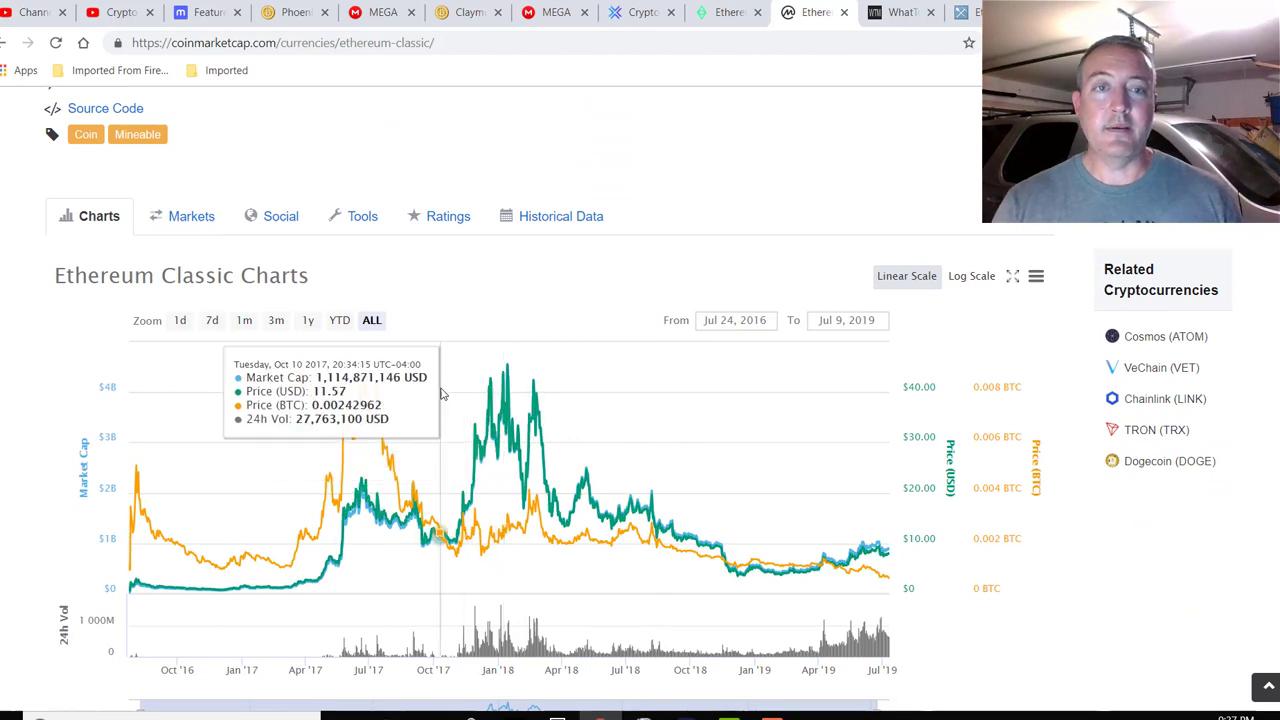
scroll(440, 390, up, 9)
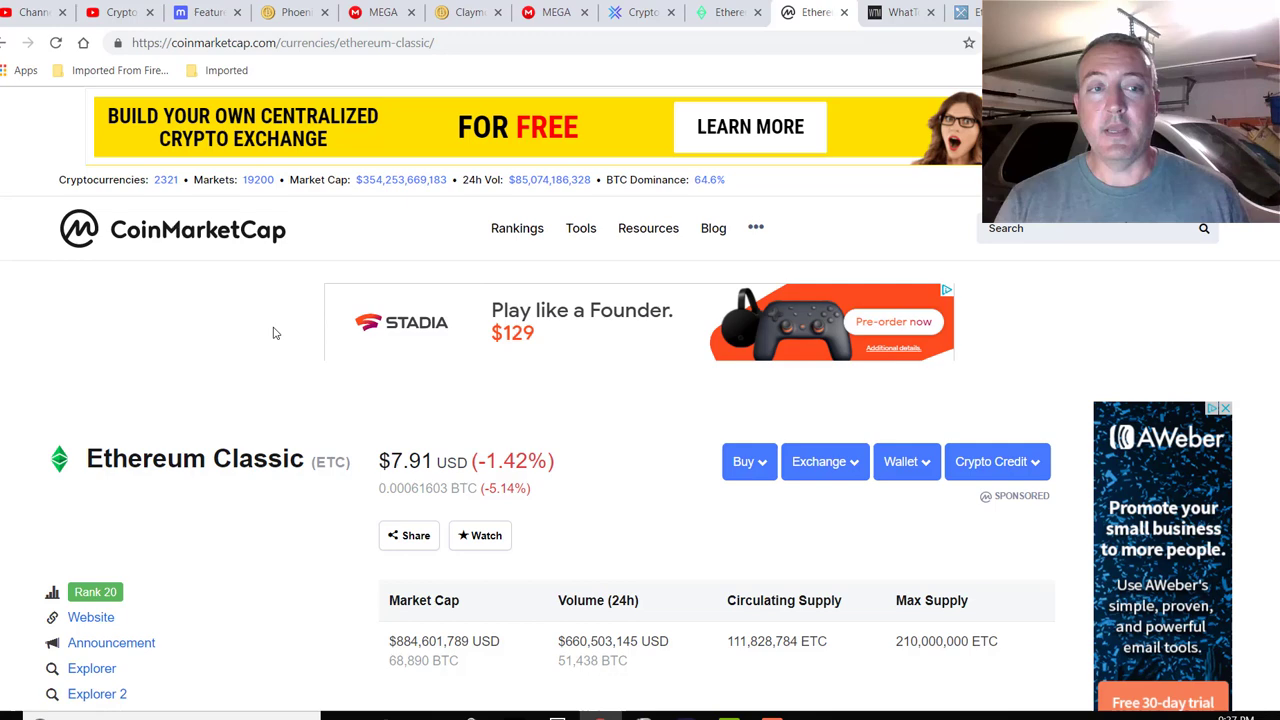
scroll(279, 335, down, 1)
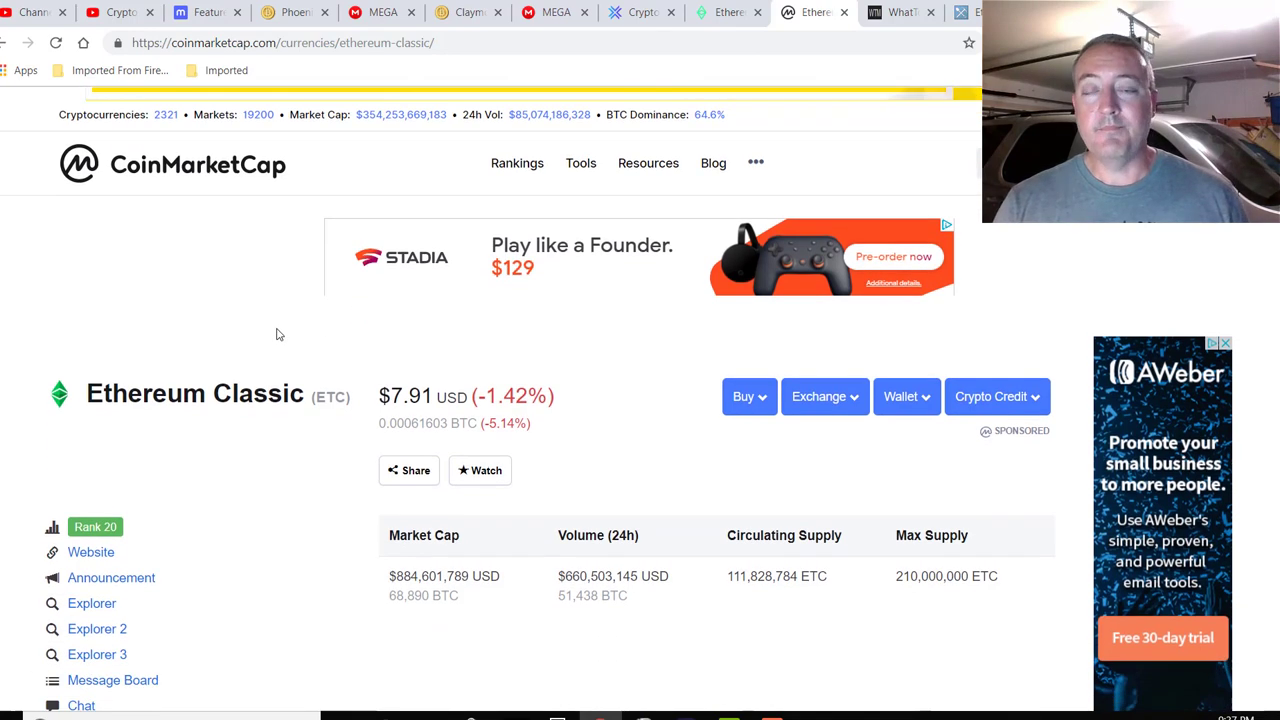
scroll(279, 335, up, 1)
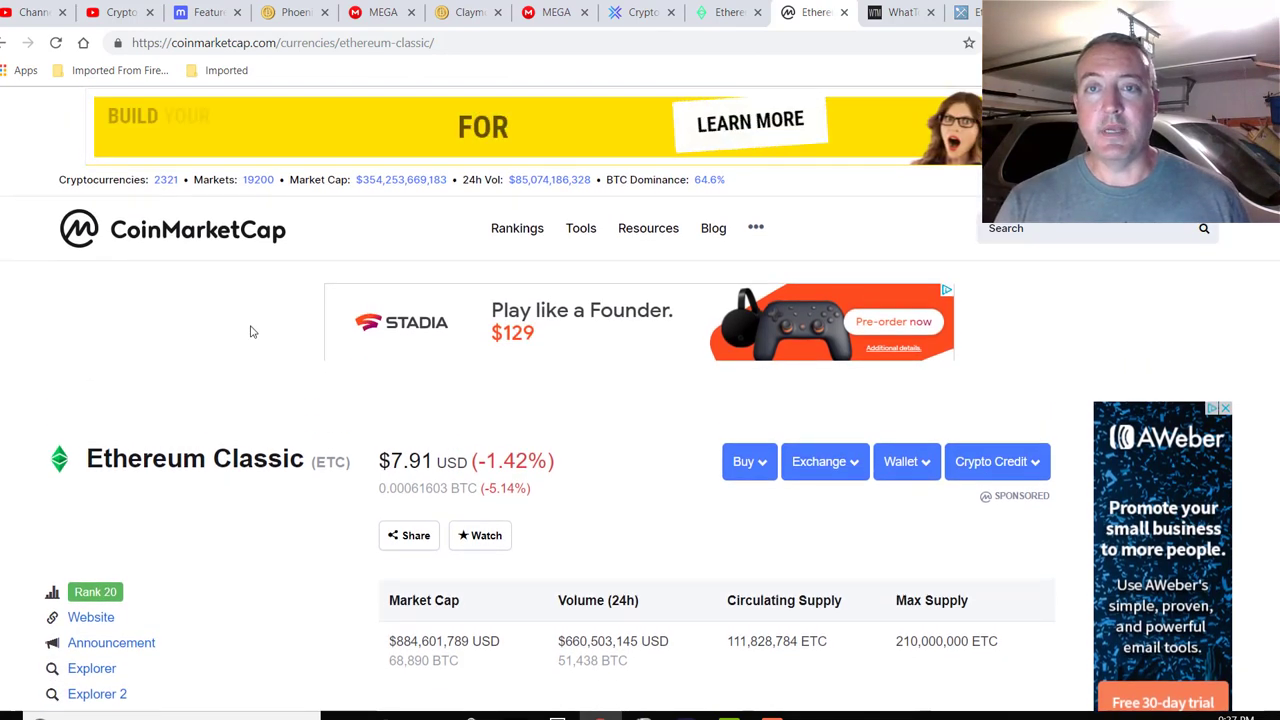
Step: Scroll to WhatToMine's GPU profitability table, where Ethereum Classic ranks just below Ethereum
click(913, 18)
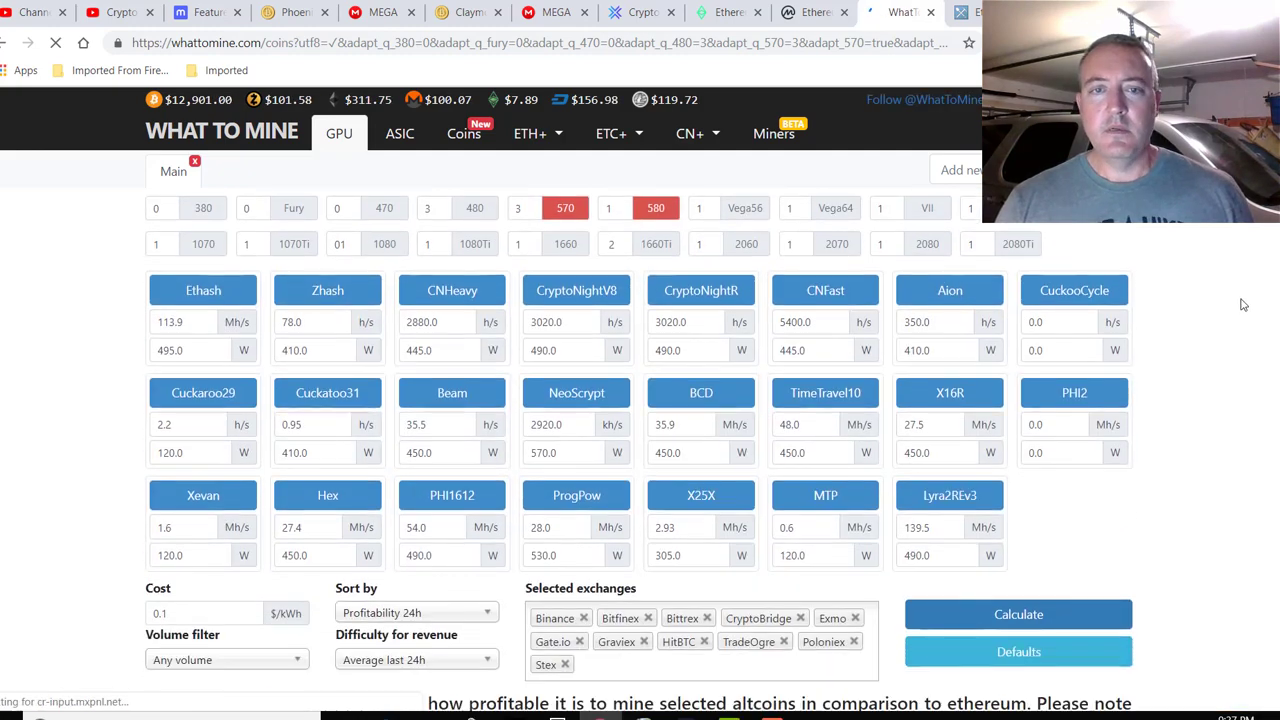
scroll(1243, 304, down, 3)
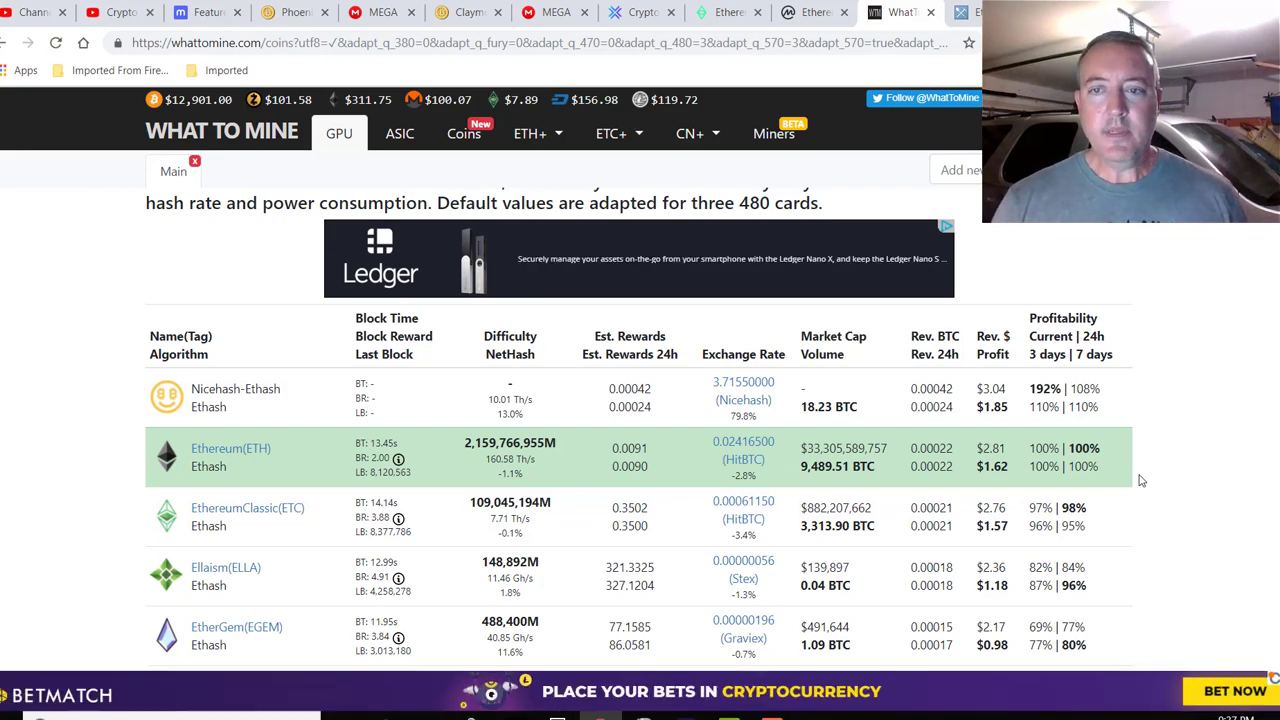
scroll(1195, 498, up, 5)
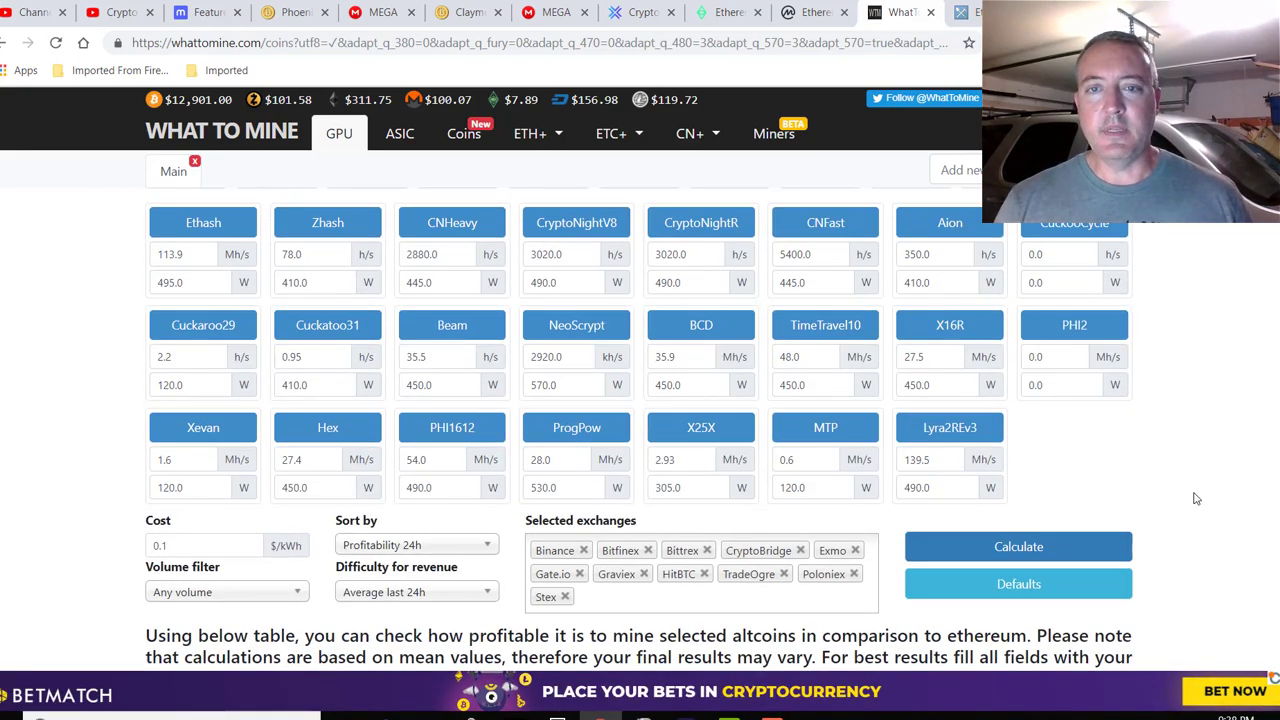
scroll(1195, 498, down, 1)
scroll(1195, 498, down, 4)
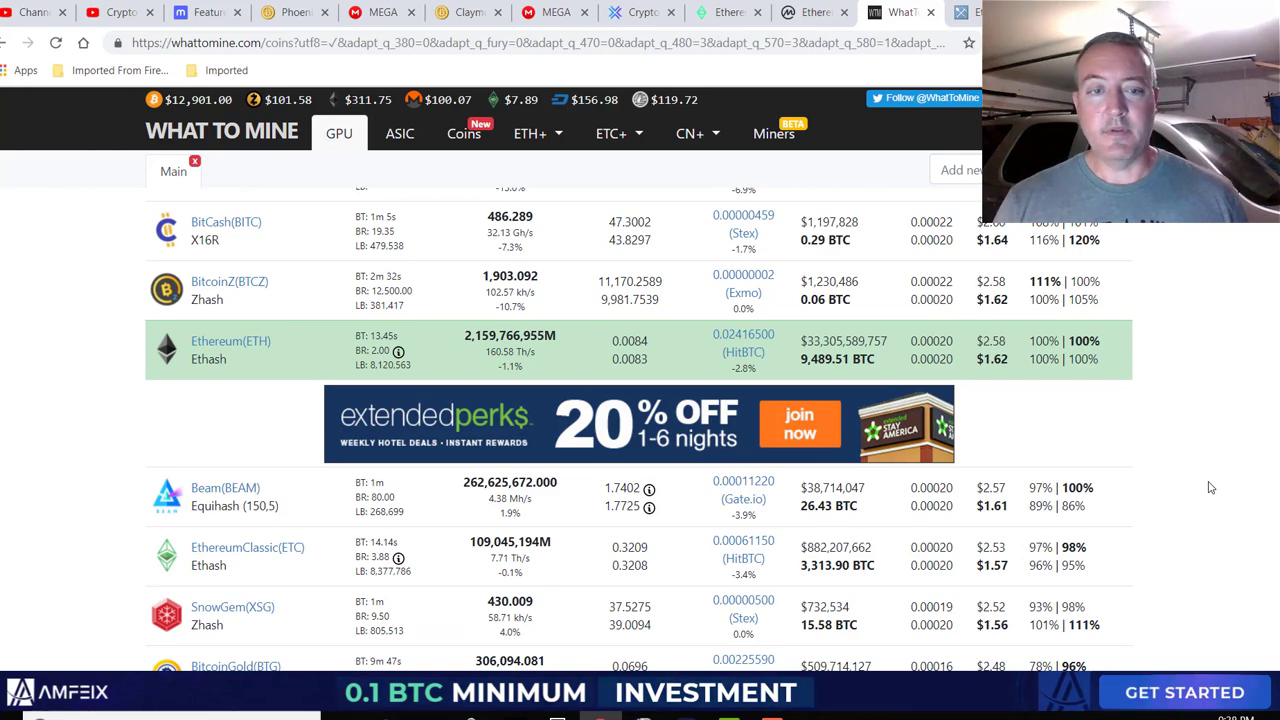
Step: Check WhatToMine results for the 1060, 1070Ti and two 1660Ti cards, then move to exodus.io
scroll(1210, 487, up, 10)
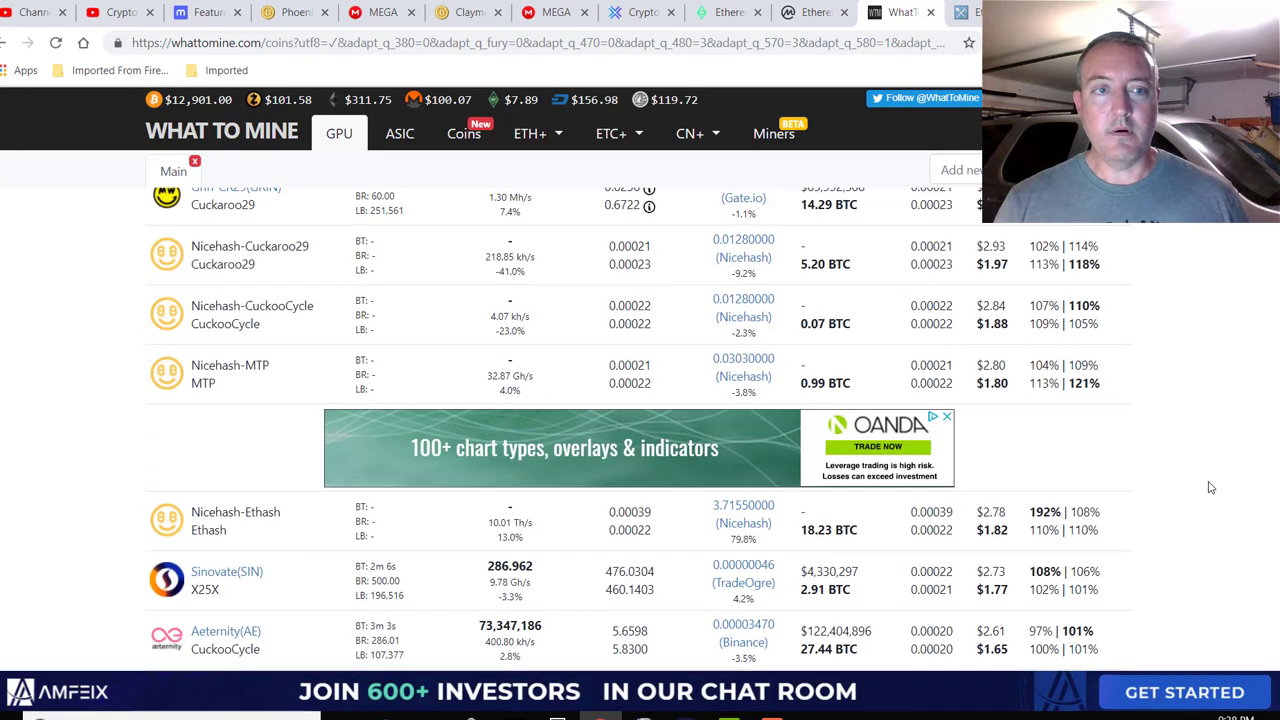
scroll(1210, 487, up, 1)
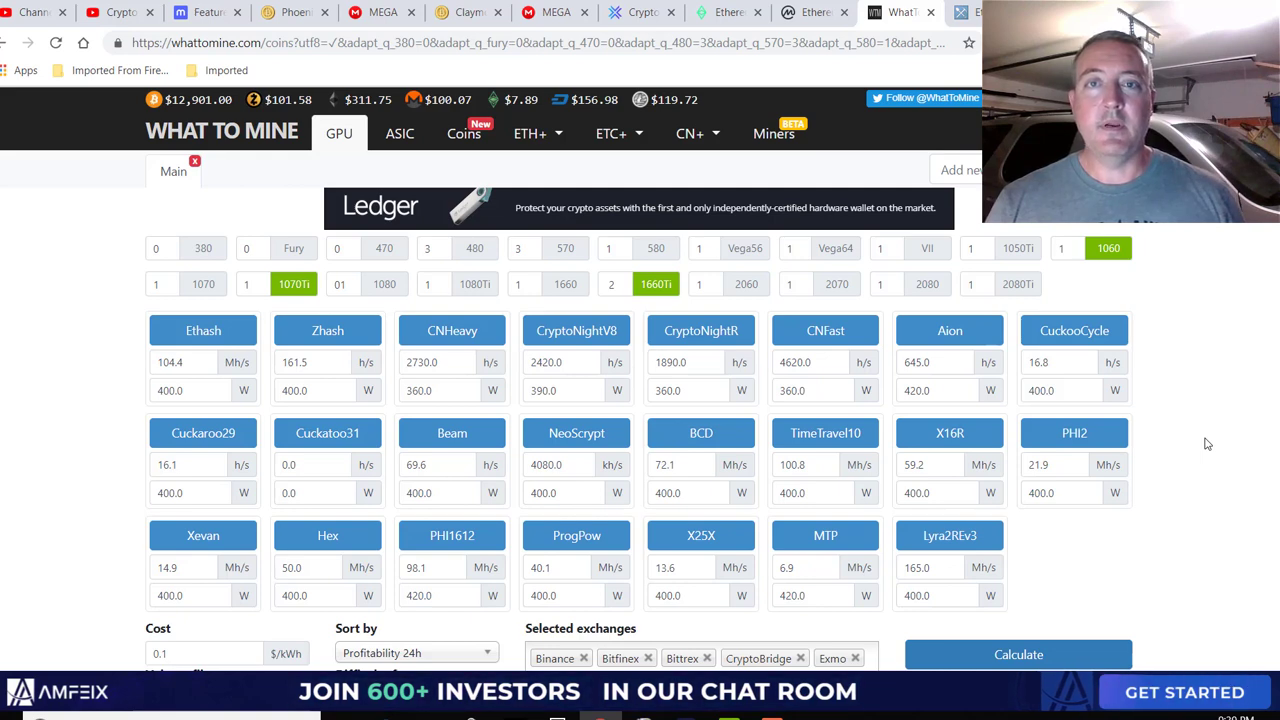
key(ctrl+shift+Tab)
key(ctrl+shift+Tab)
key(ctrl+shift+Tab)
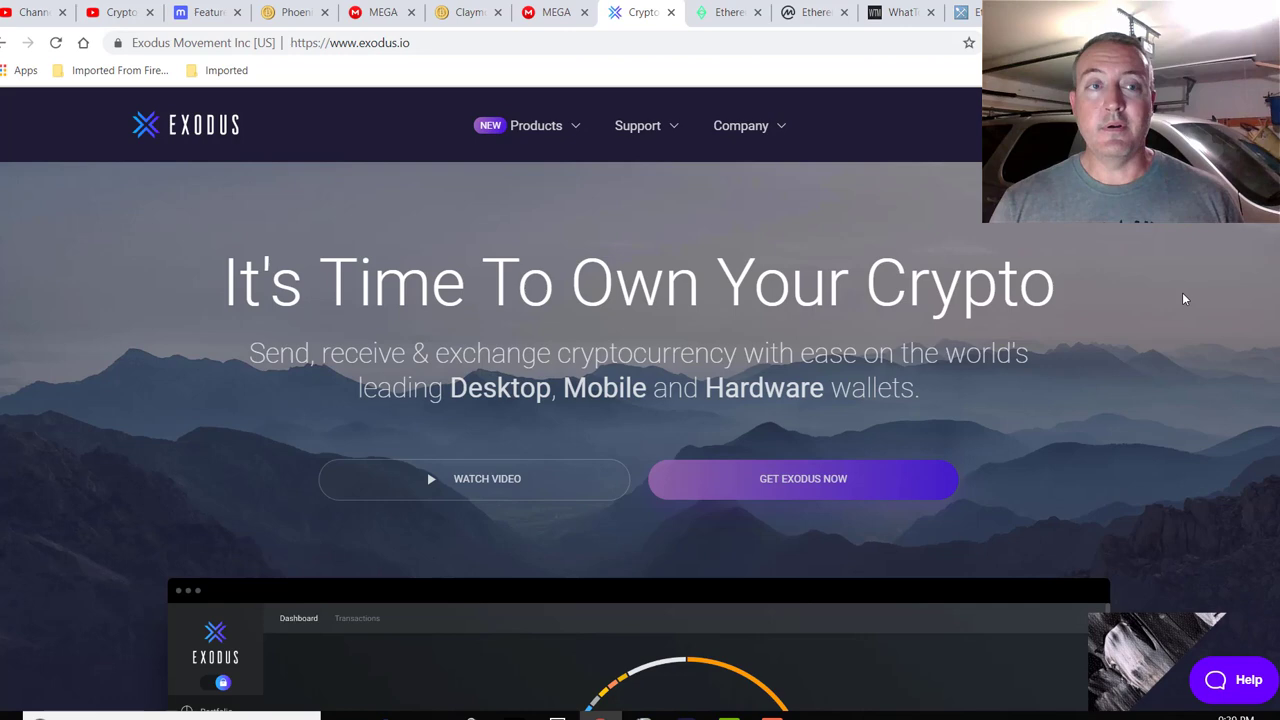
scroll(1186, 285, down, 1)
scroll(1188, 282, down, 4)
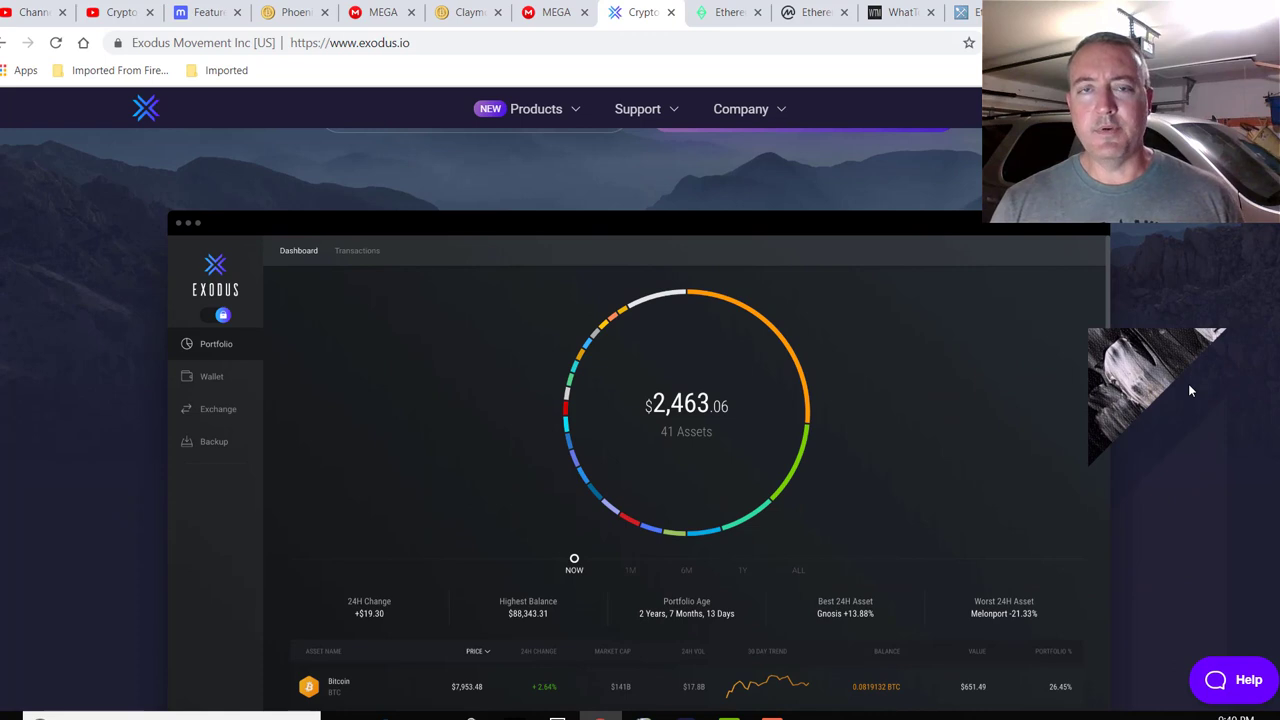
scroll(1190, 390, up, 4)
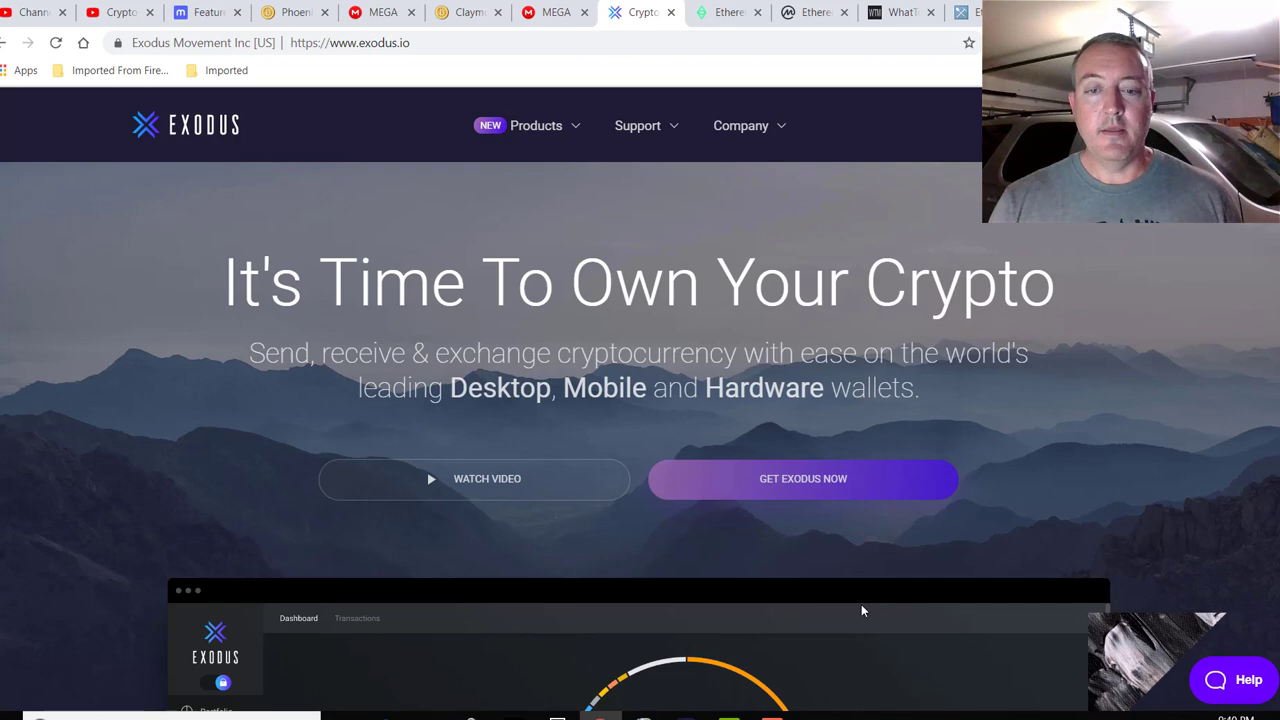
click(686, 716)
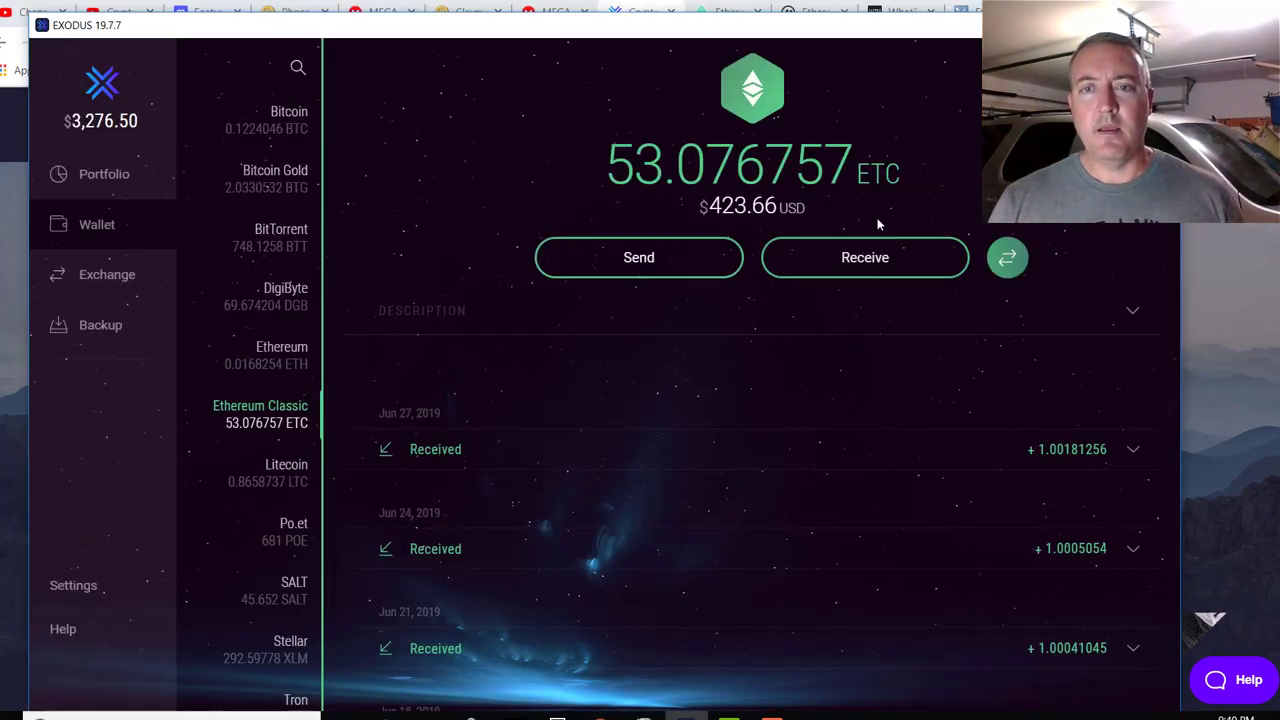
Step: Copy the Exodus Ethereum Classic wallet's receive address to the clipboard and put the wallet away
click(1157, 24)
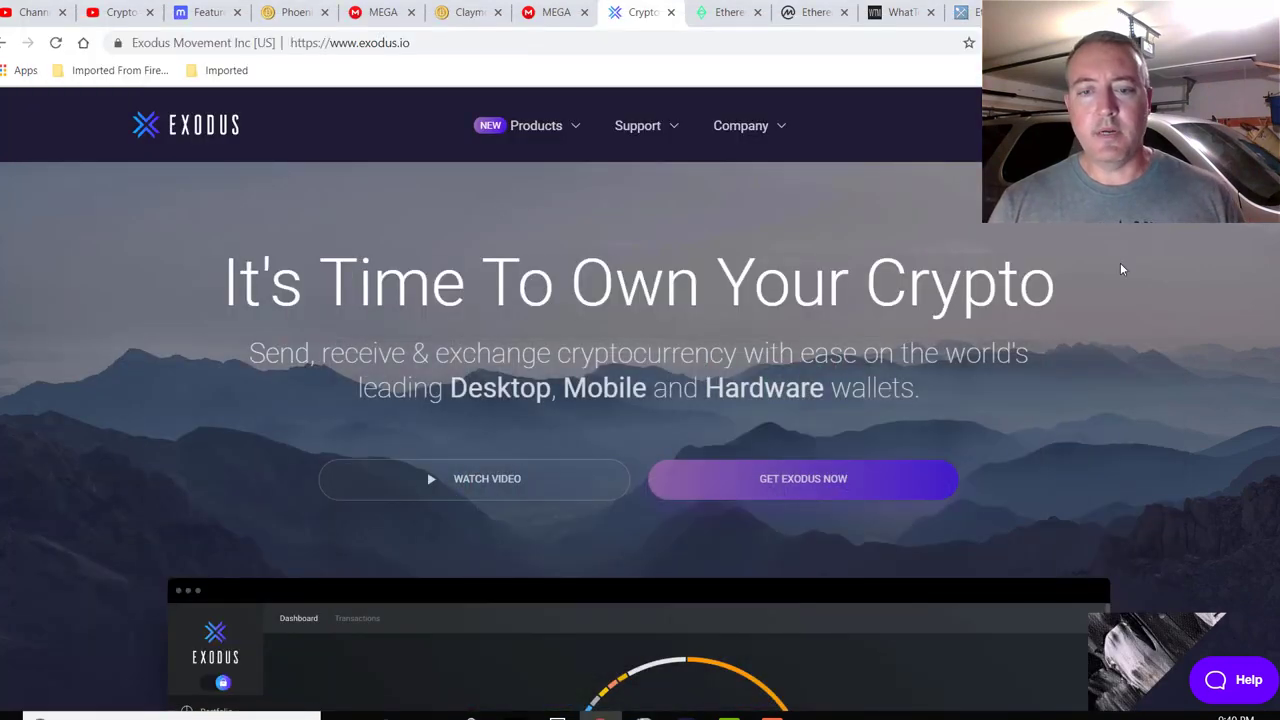
click(686, 716)
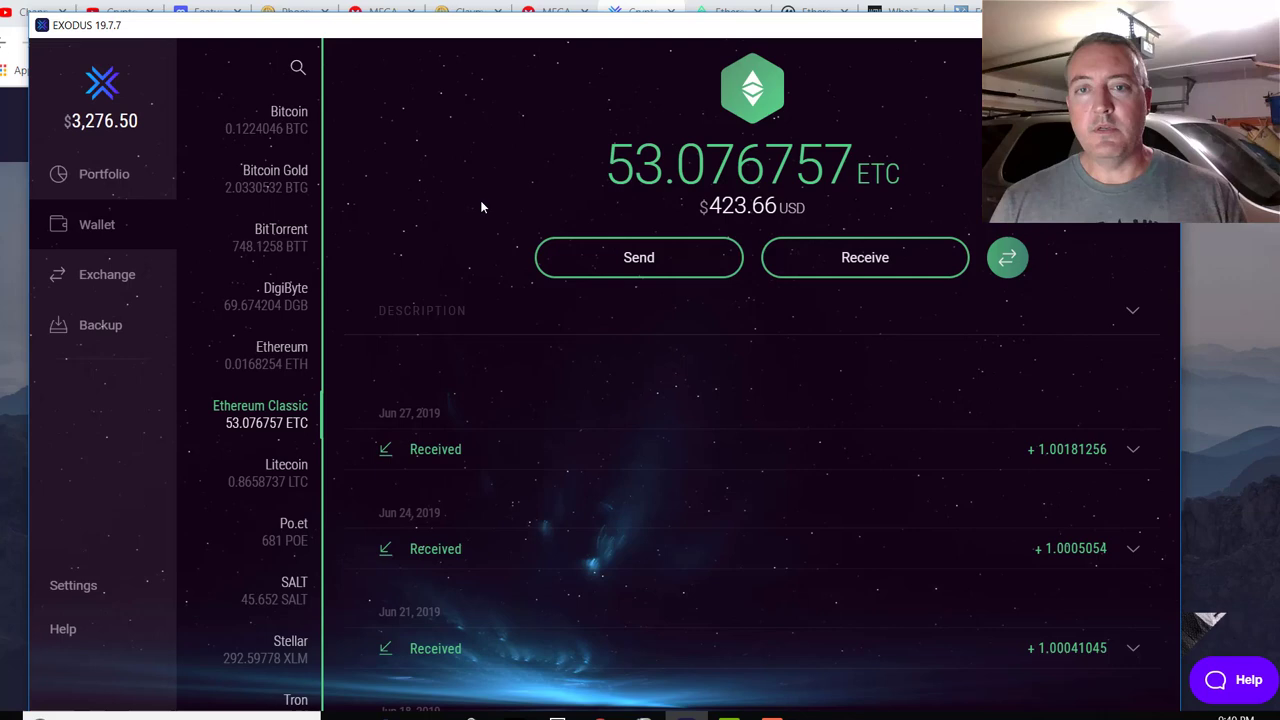
click(871, 257)
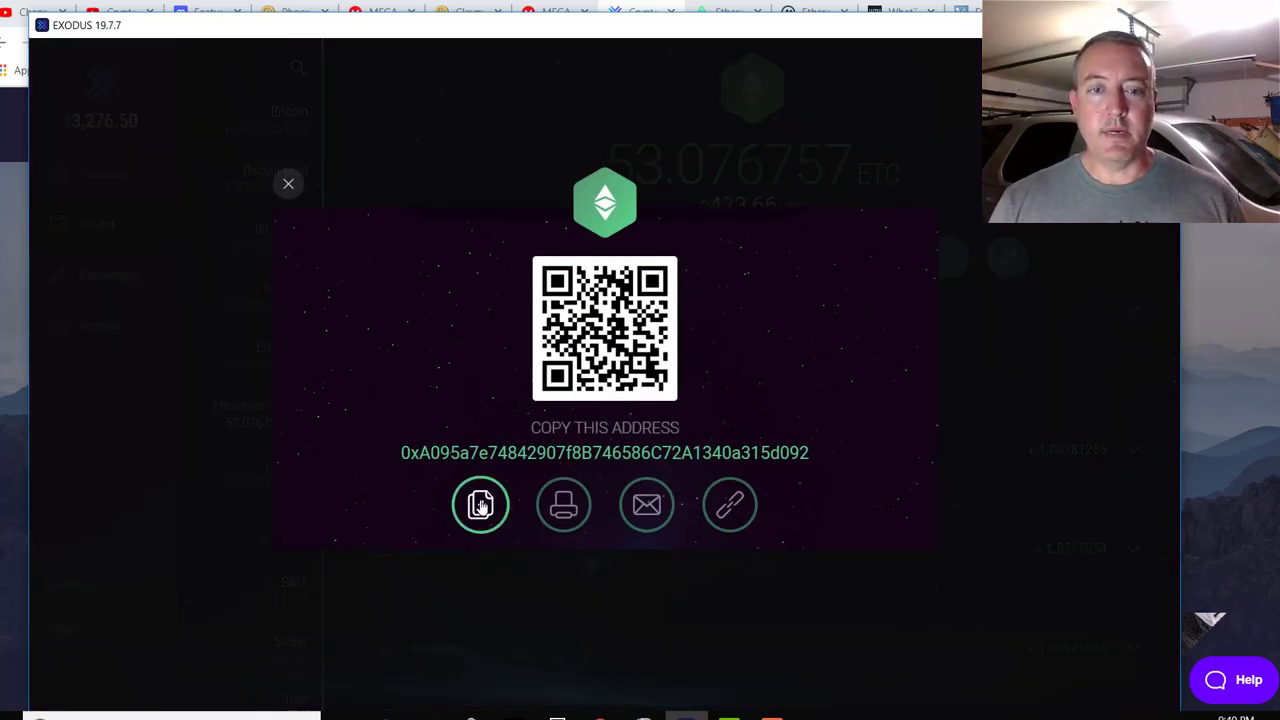
click(481, 505)
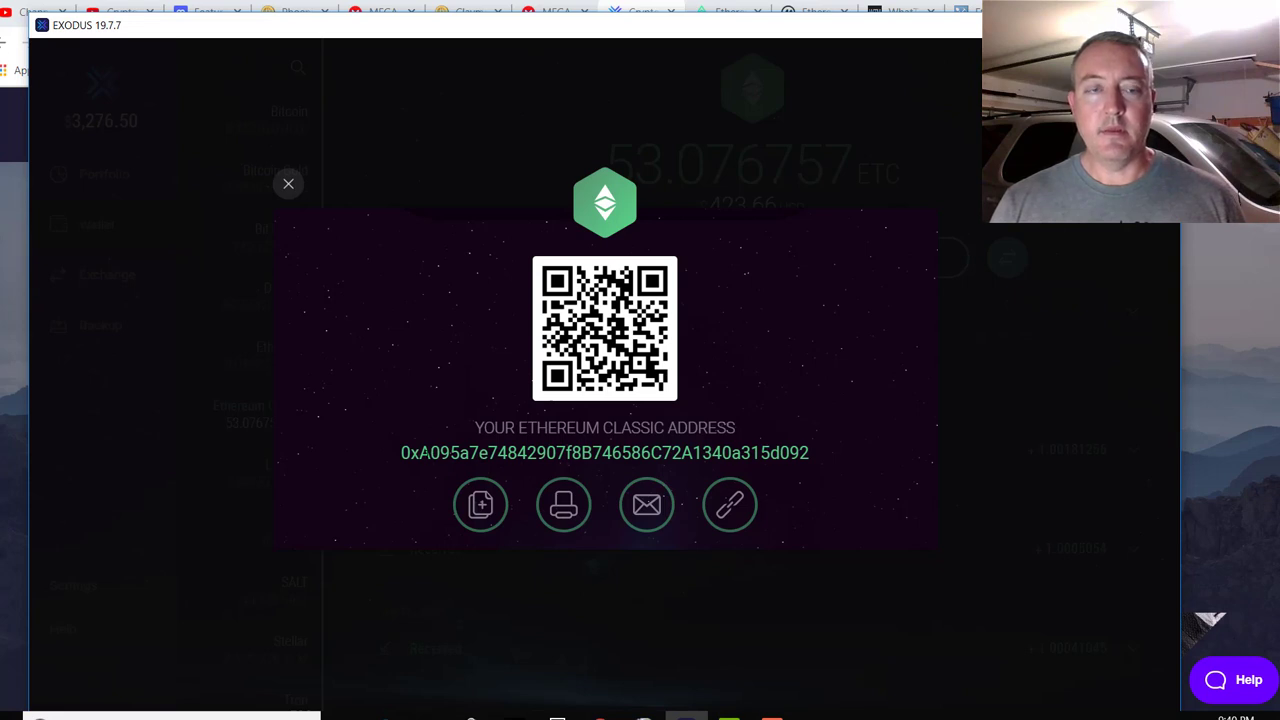
click(287, 186)
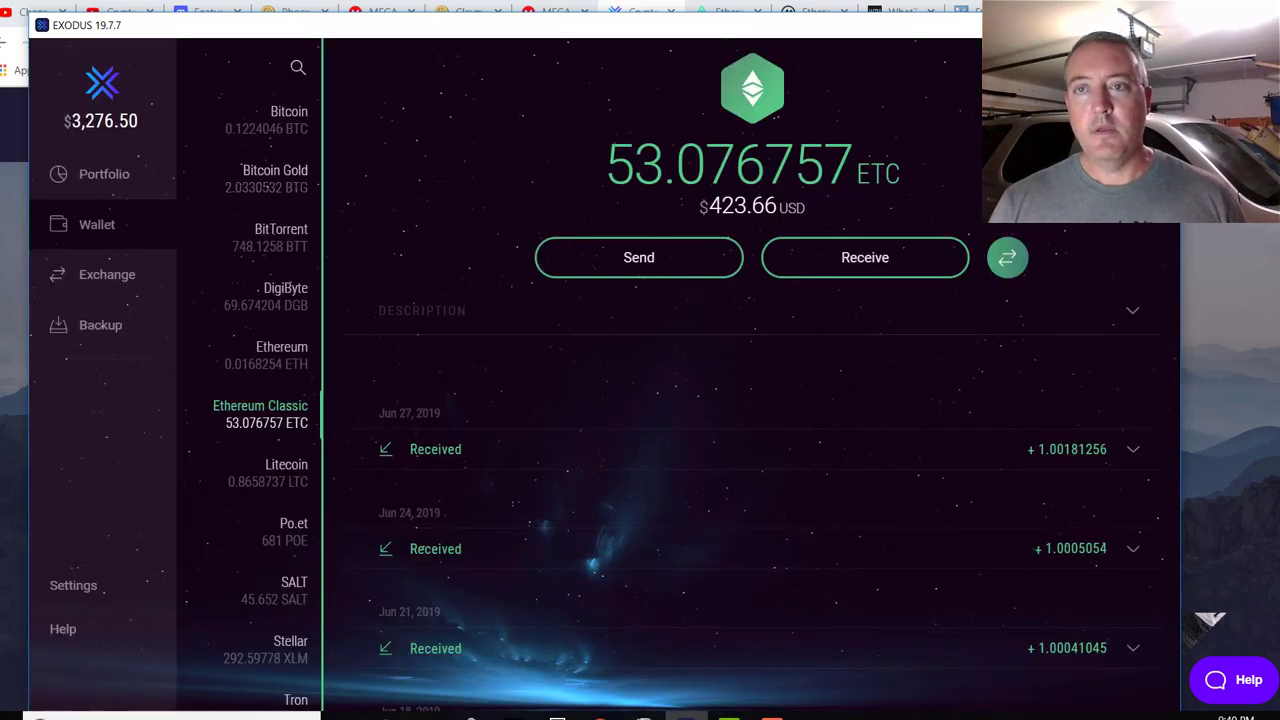
click(1066, 25)
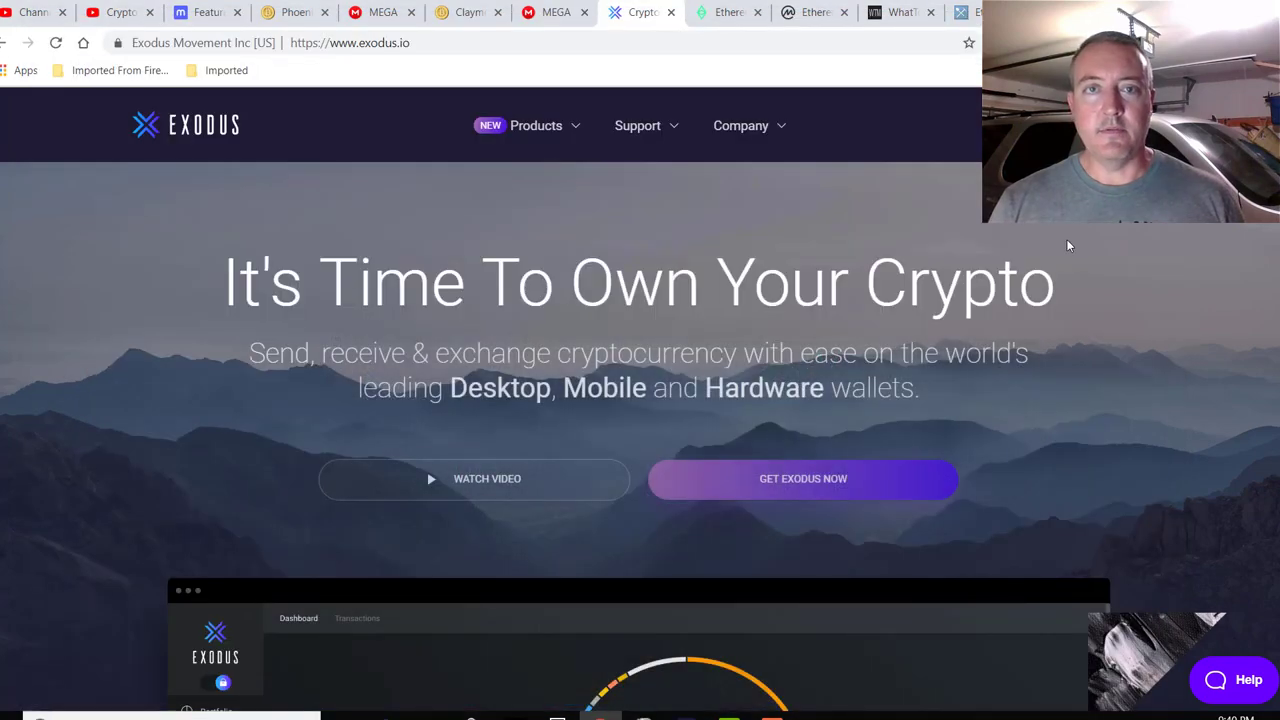
Step: Open the PhoenixMiner MEGA download folder from the Bitcointalk thread's Quick start, then return to the AMD rig
click(302, 15)
scroll(695, 507, down, 2)
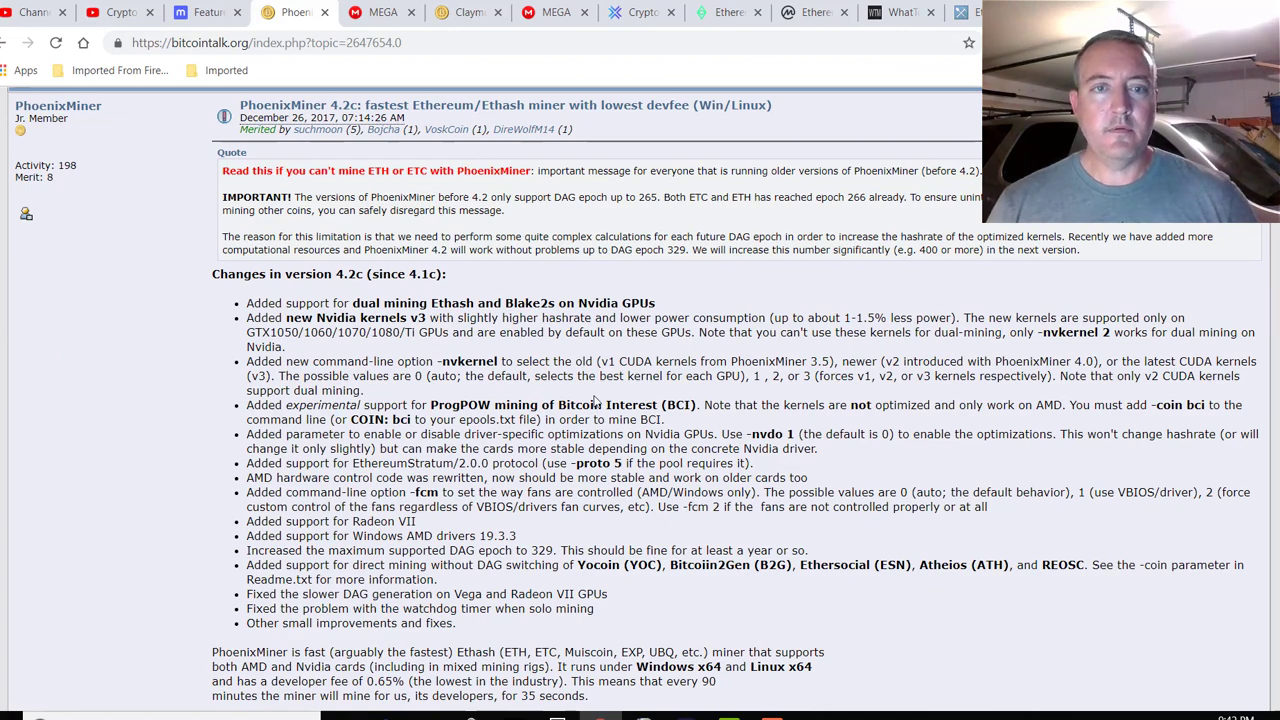
scroll(595, 401, down, 5)
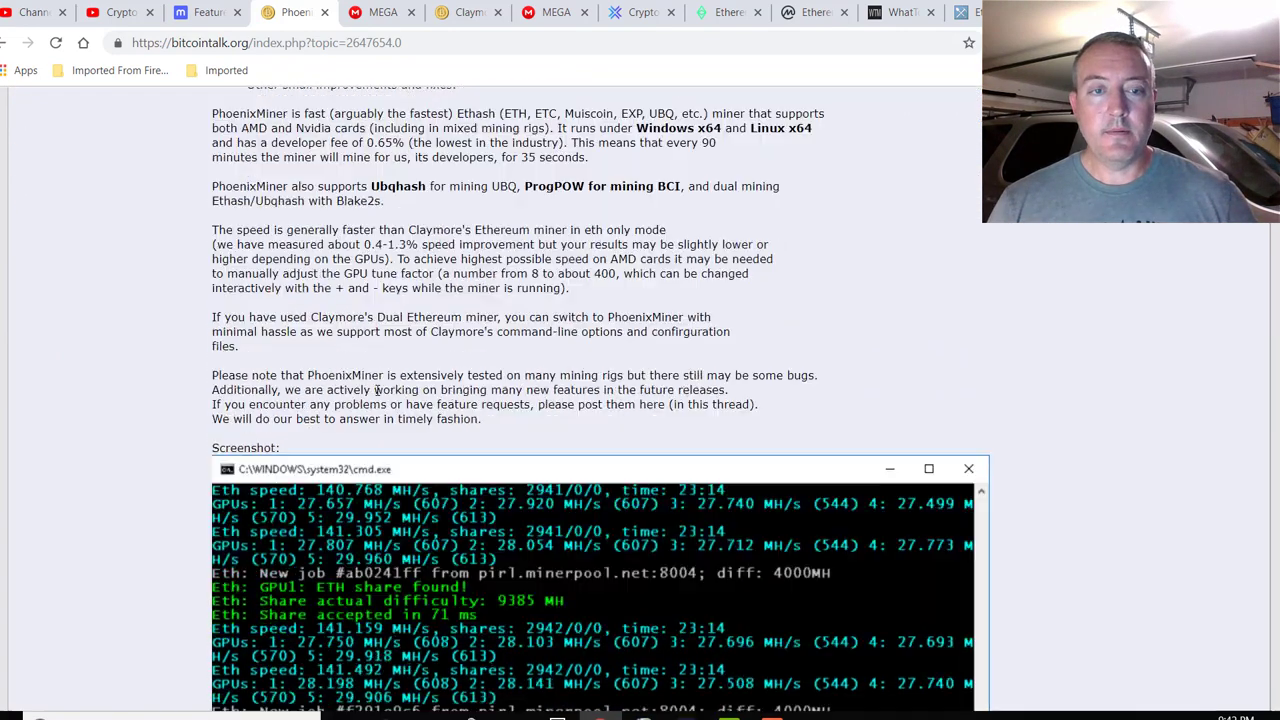
scroll(314, 357, down, 7)
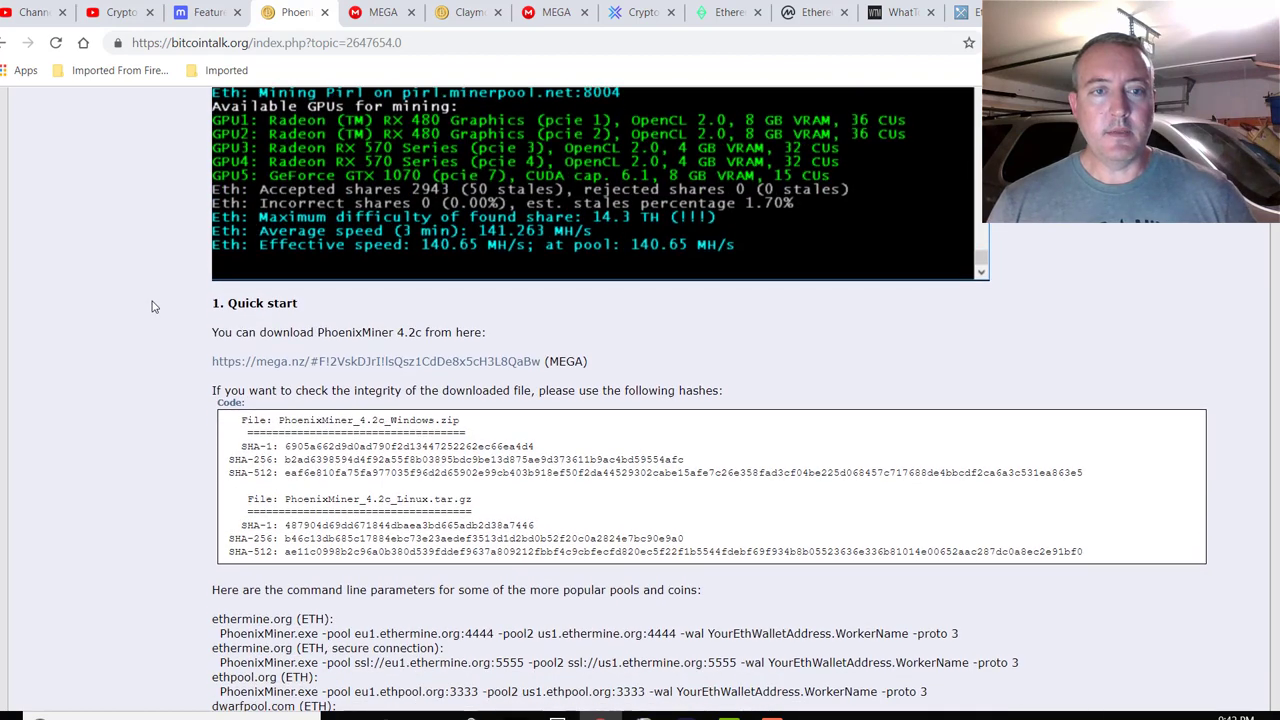
click(345, 364)
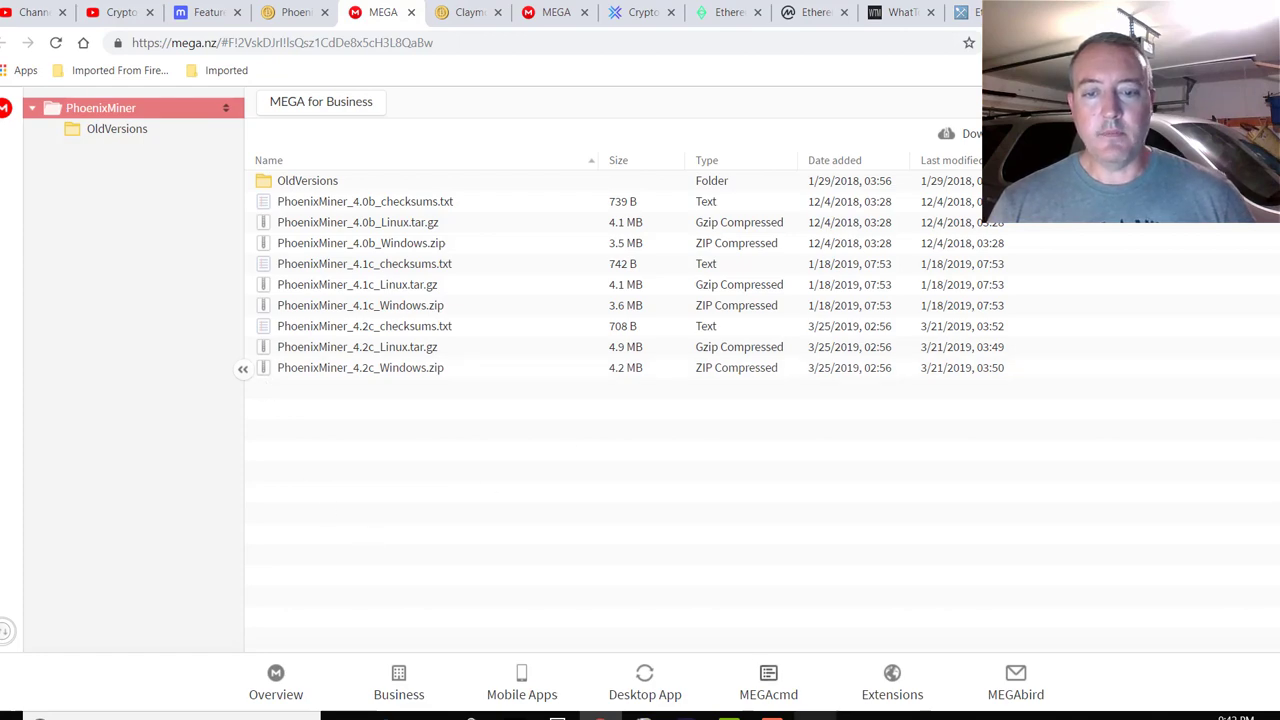
click(815, 715)
click(563, 698)
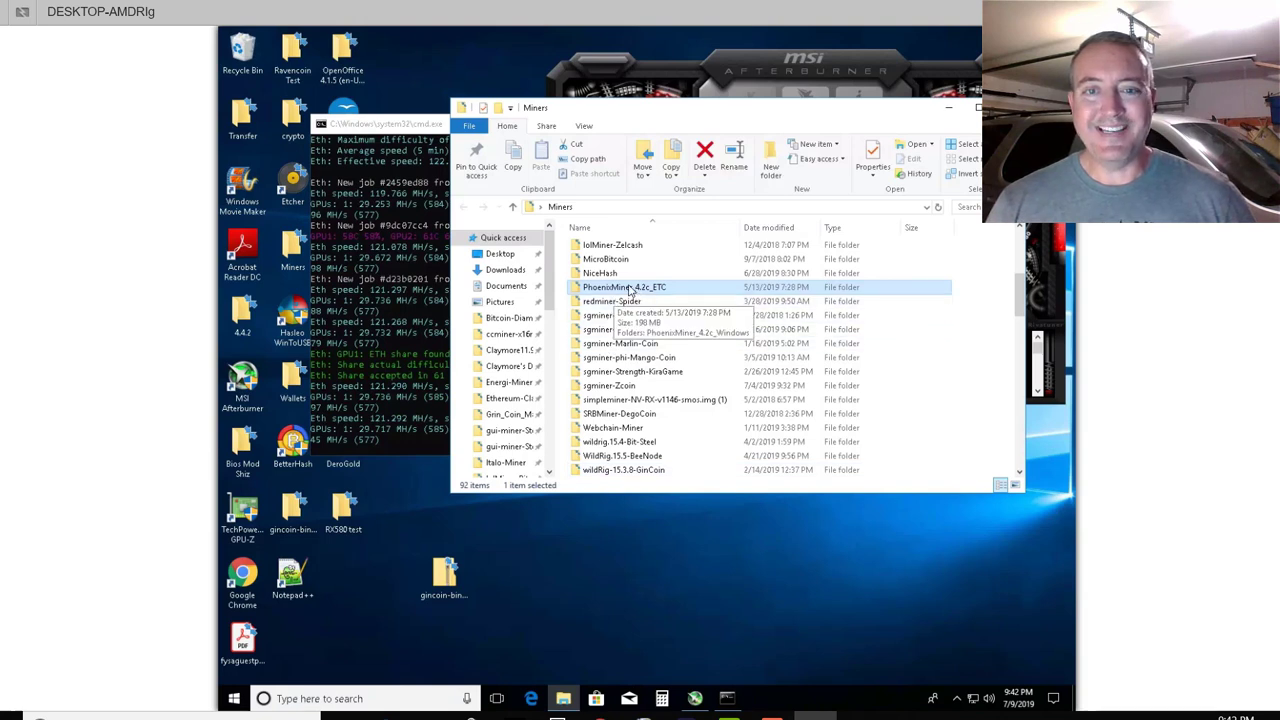
Step: Browse into PhoenixMiner_4.2c_ETC\PhoenixMiner_4.2c_Windows and bring up the RUN batch file's context menu
double_click(630, 288)
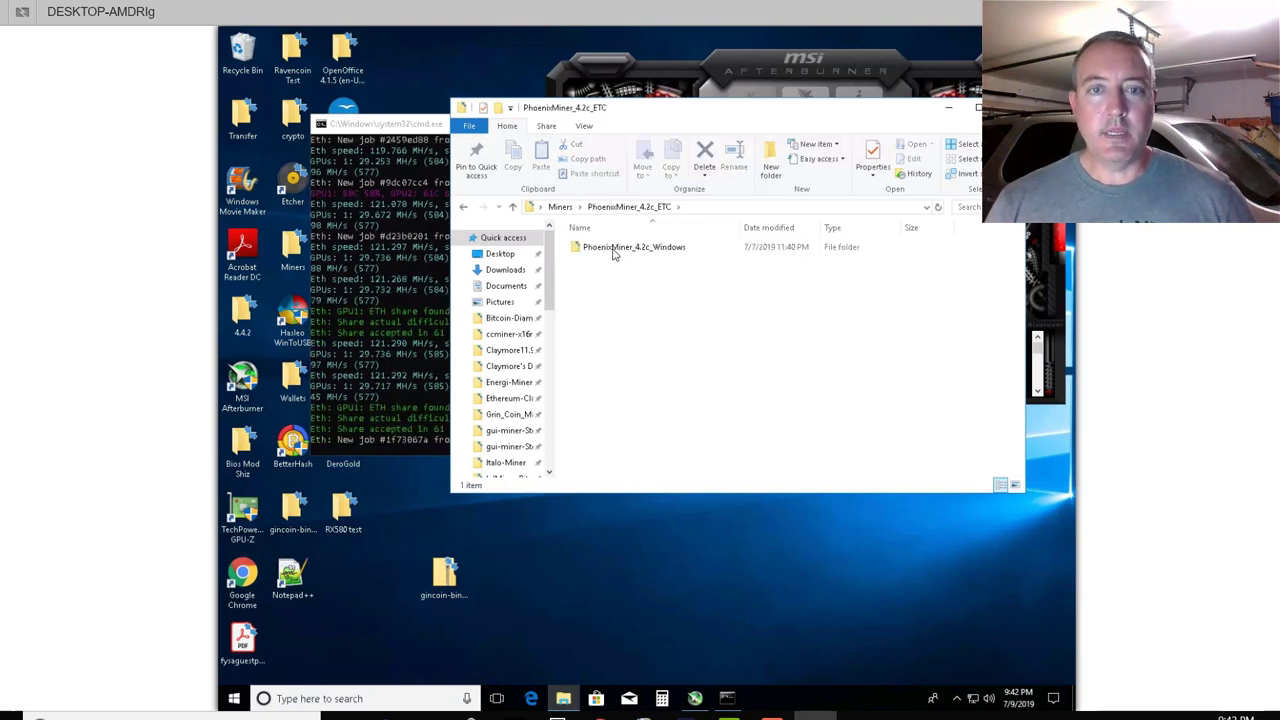
double_click(615, 250)
scroll(773, 365, down, 1)
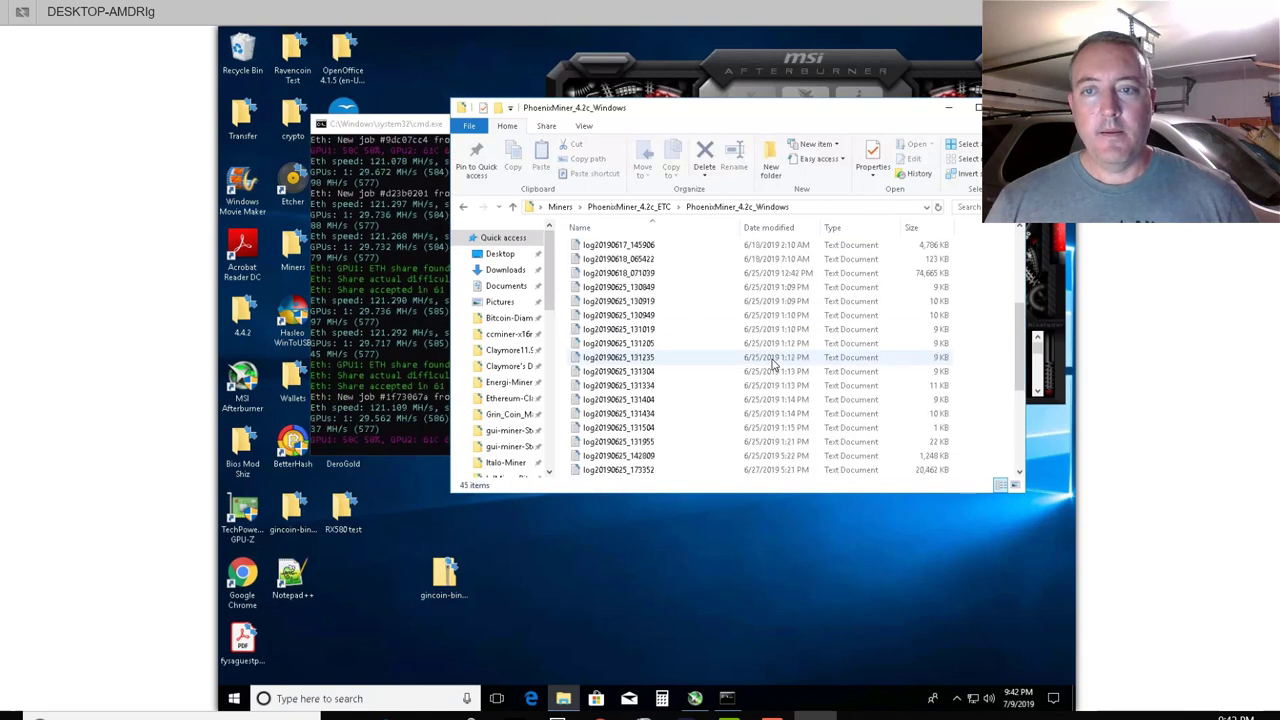
scroll(773, 365, down, 5)
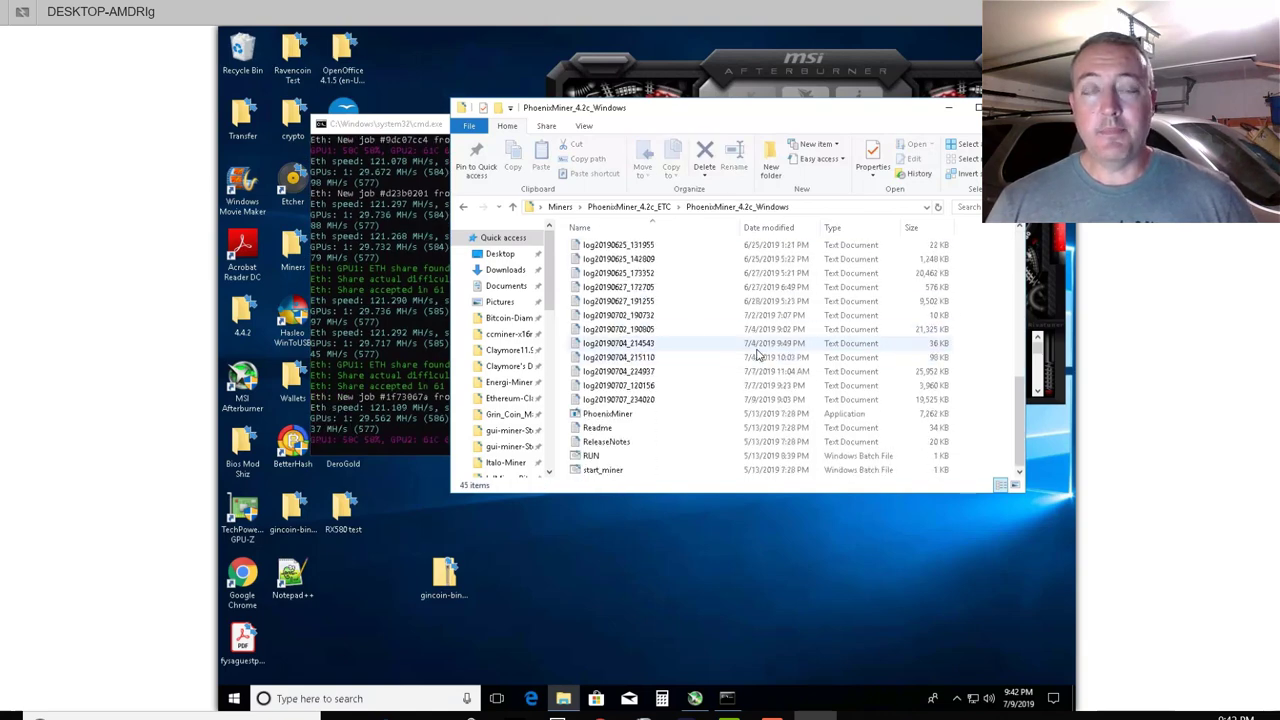
right_click(633, 459)
click(600, 457)
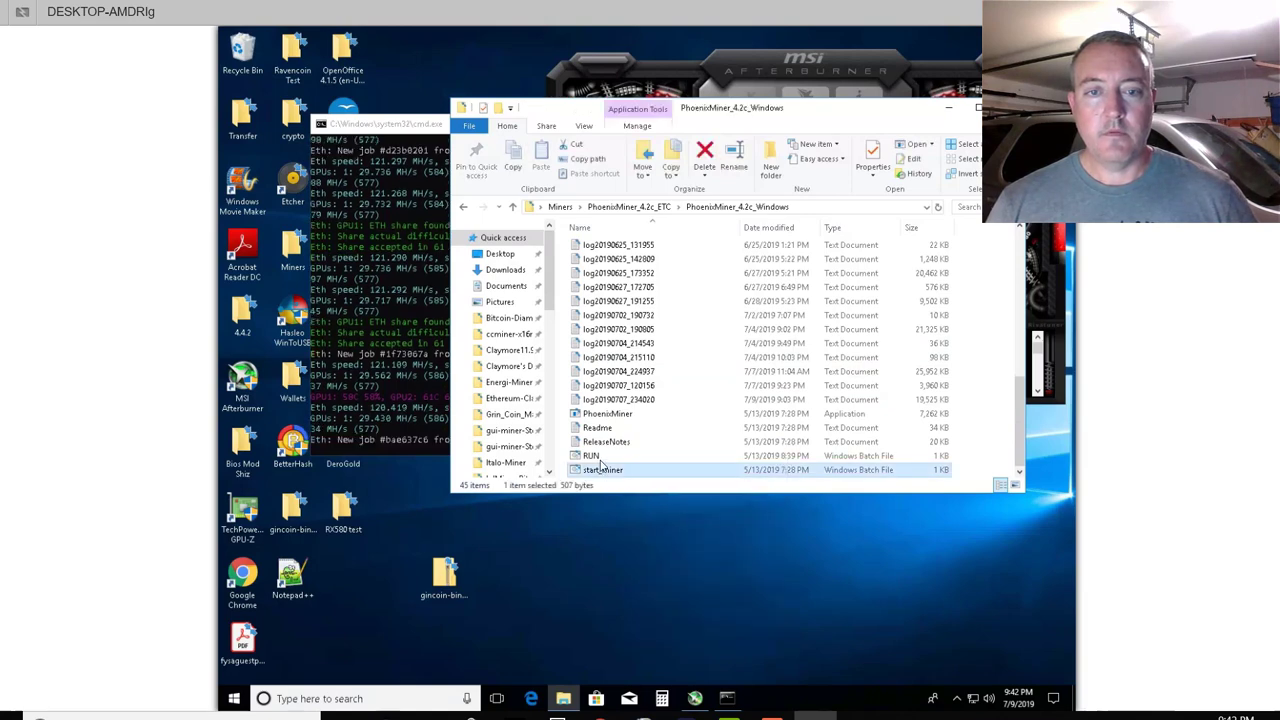
right_click(600, 458)
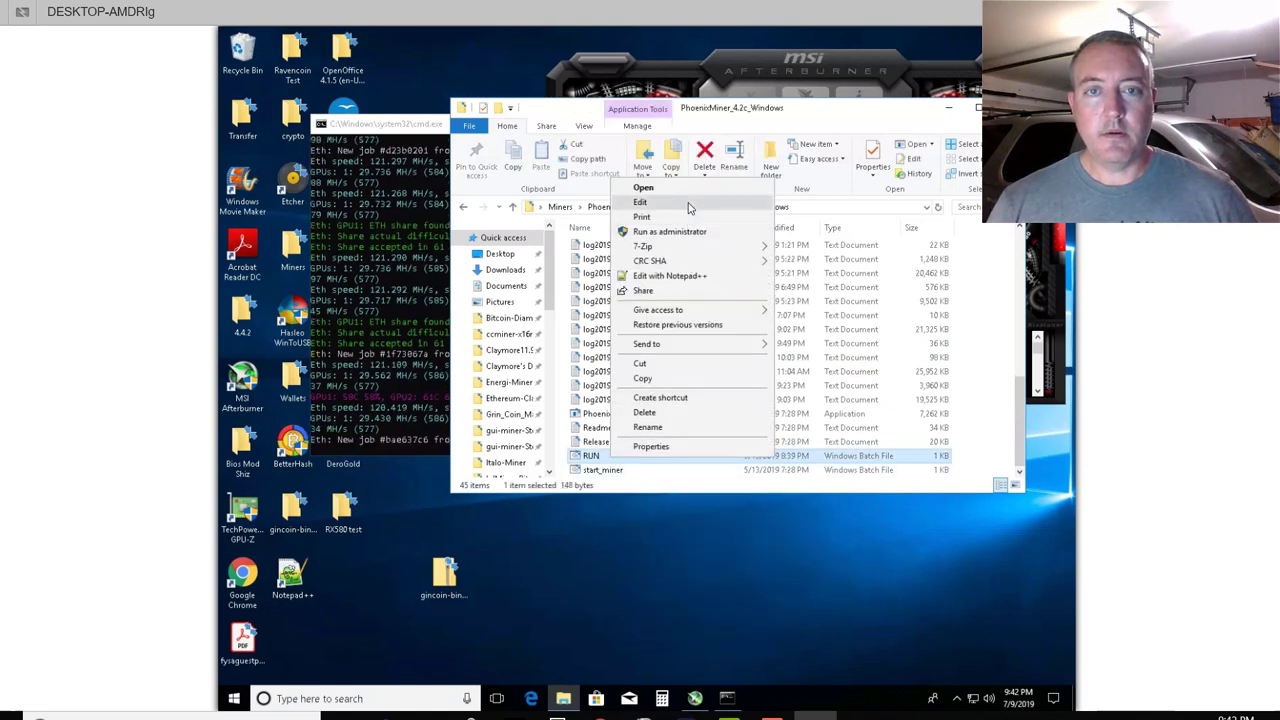
Step: Open RUN in Notepad to review its us-east ethash-hub Mining Pool Hub command, then return to Chrome
click(688, 207)
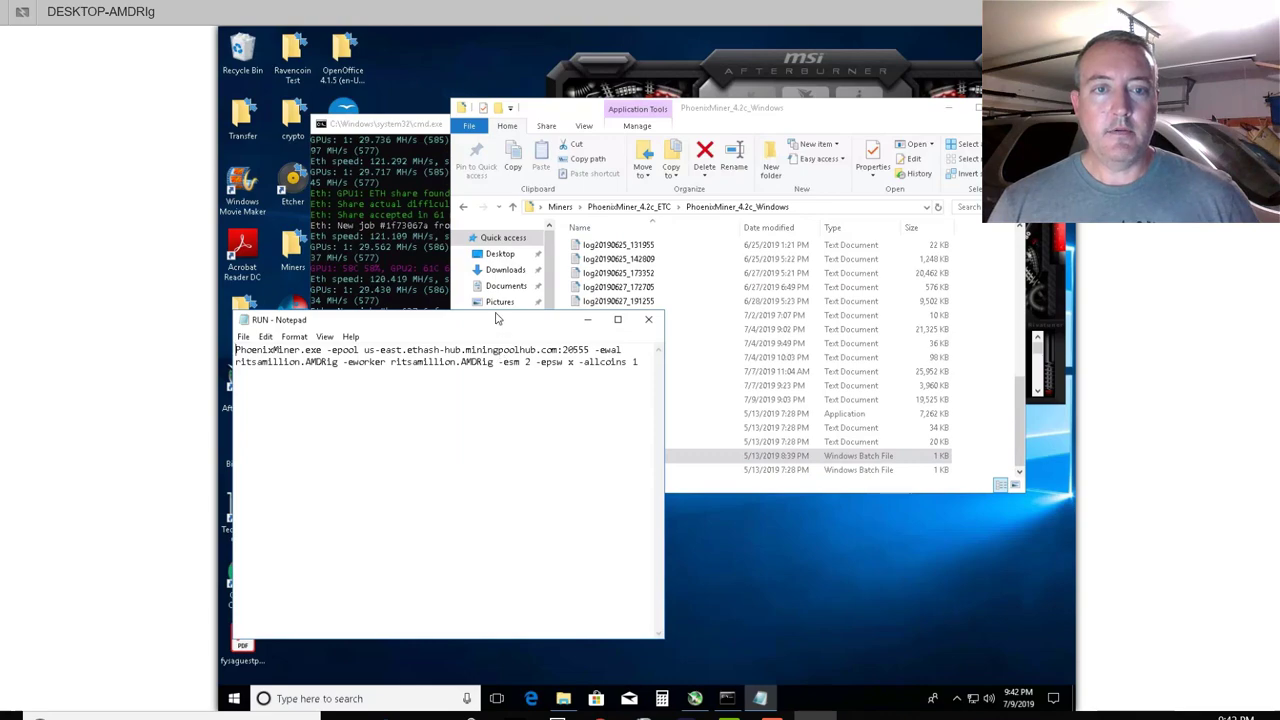
drag(497, 318, 554, 192)
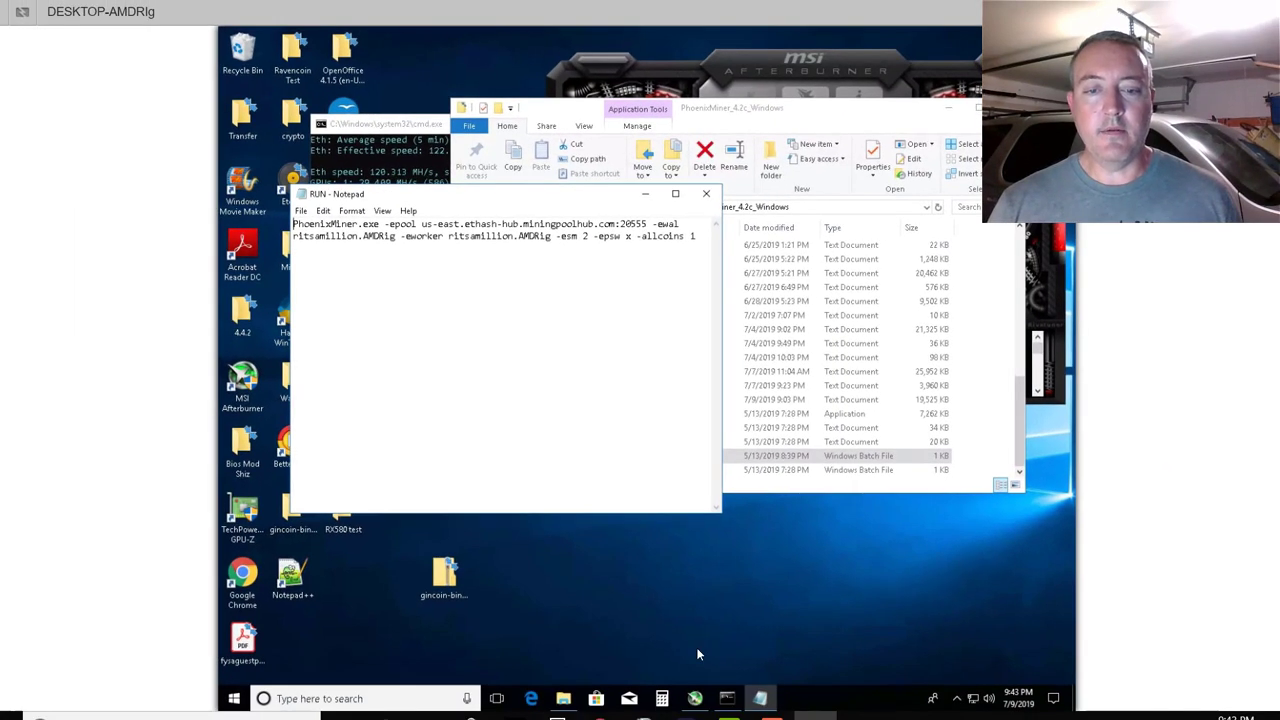
click(600, 716)
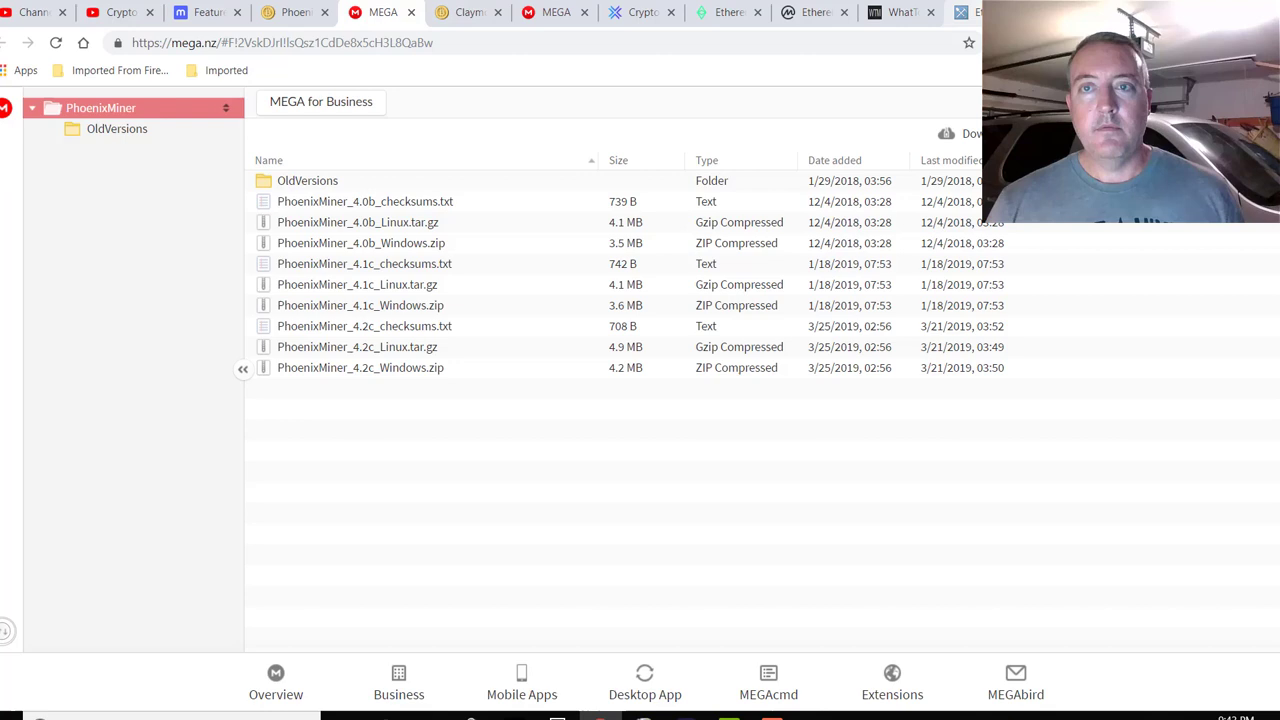
Step: Look over Ethereum Classic pool rankings on MiningPoolStats, then return to the DESKTOP-AMDRIg remote desktop
click(729, 12)
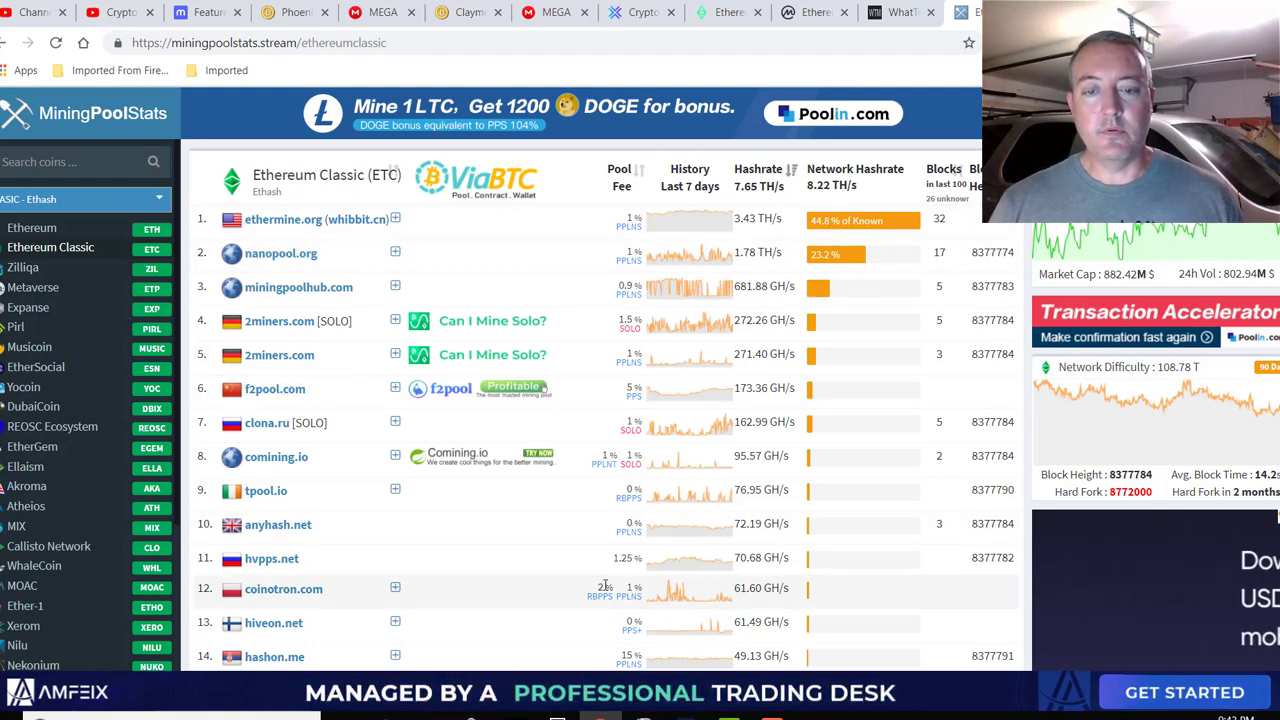
mouse_move(814, 716)
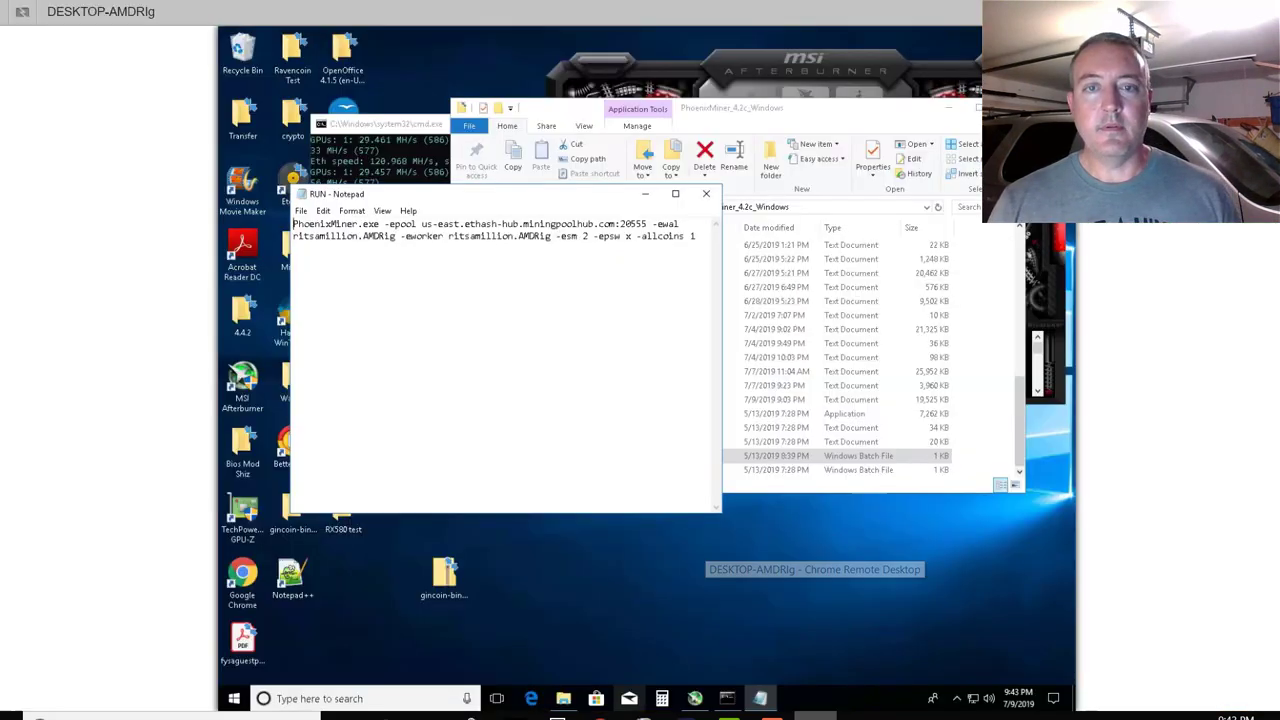
click(814, 650)
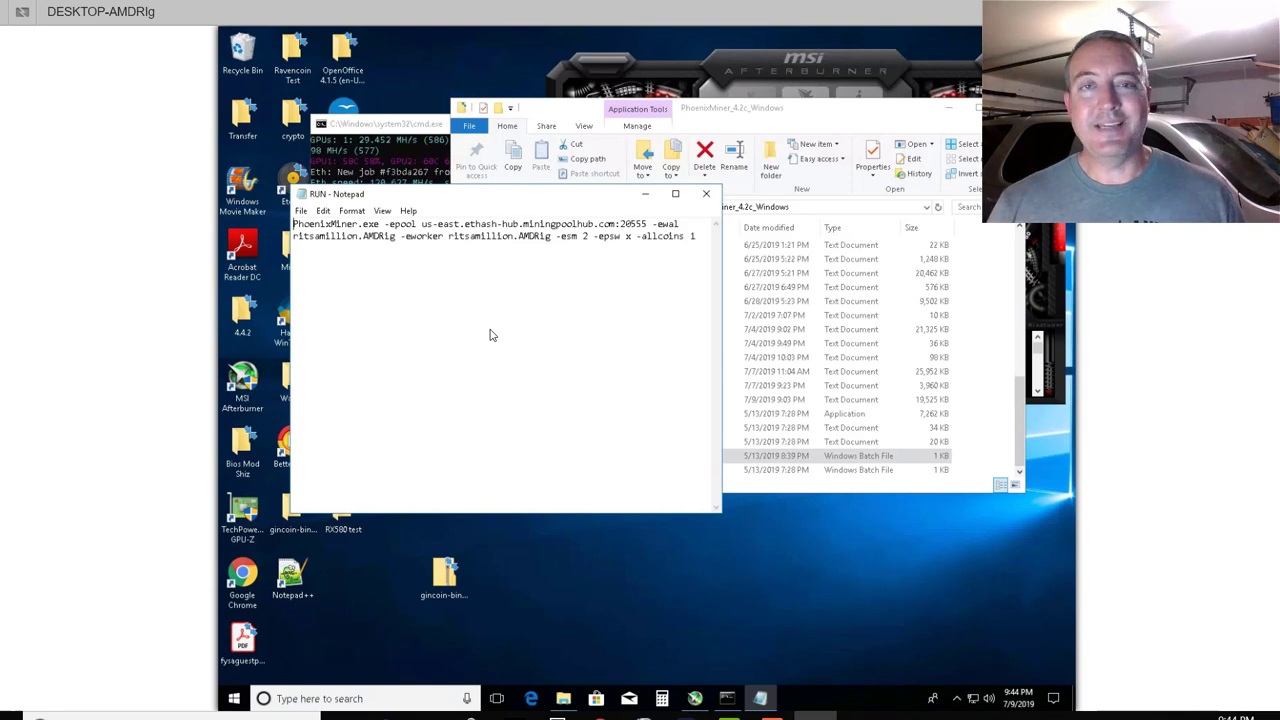
Step: Save the Notepad command as run1.bat in the PhoenixMiner_4.2c_Windows folder
click(301, 210)
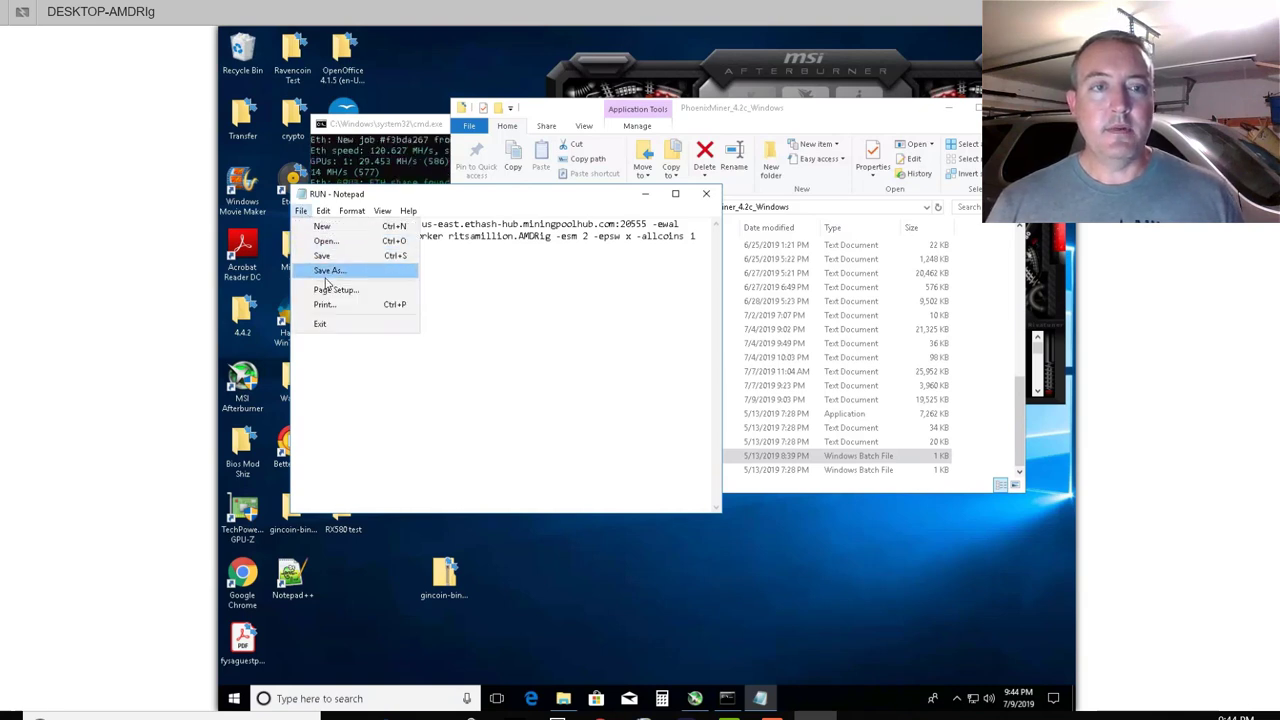
click(329, 271)
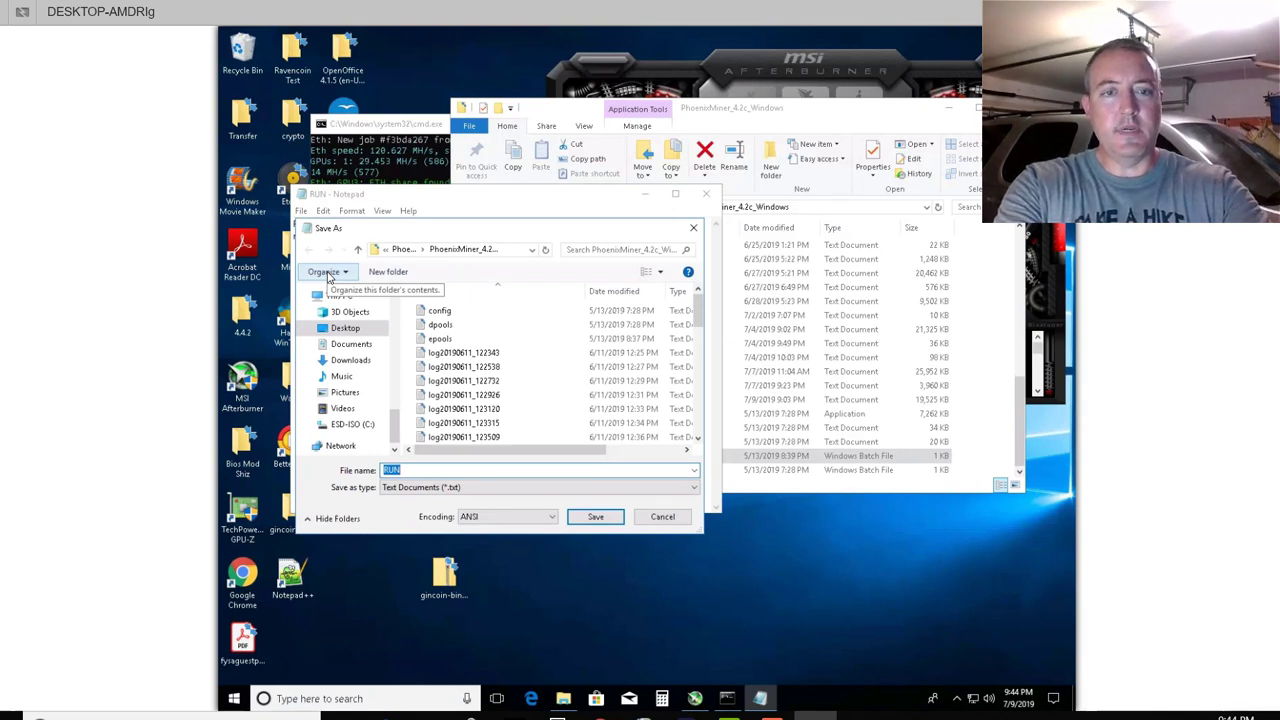
text(run1.)
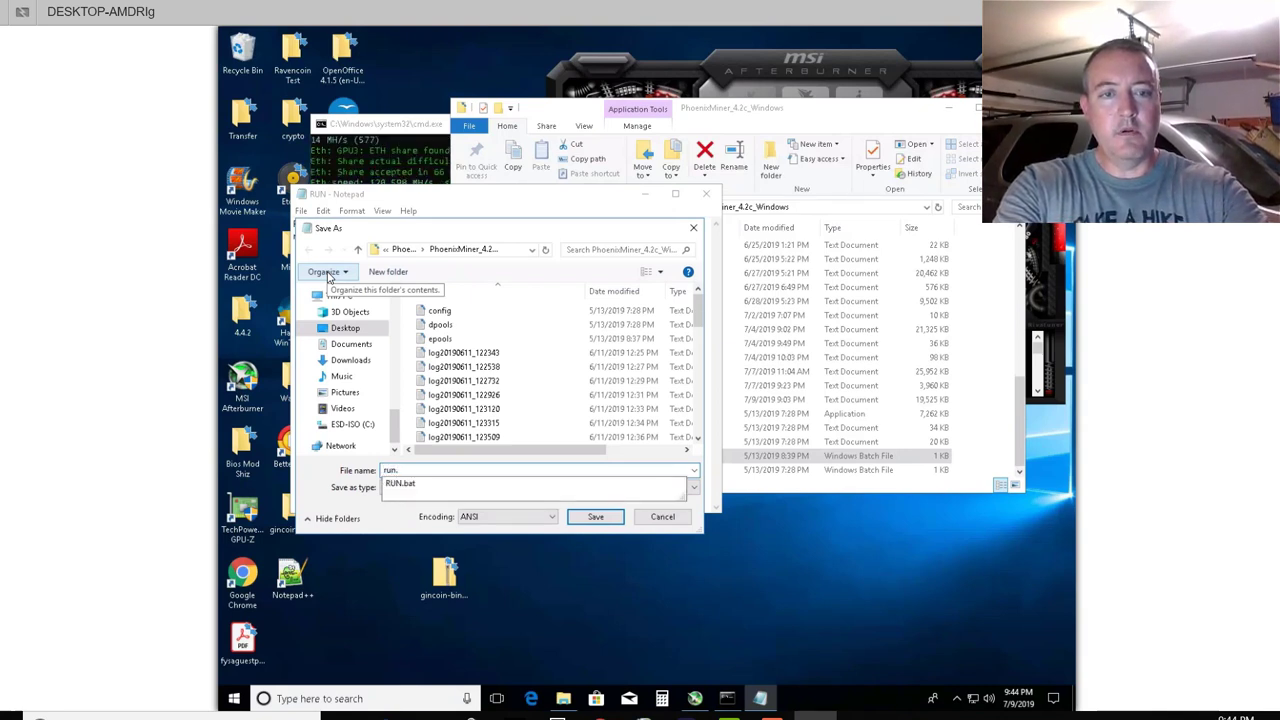
key(BackSpace)
text(1.b)
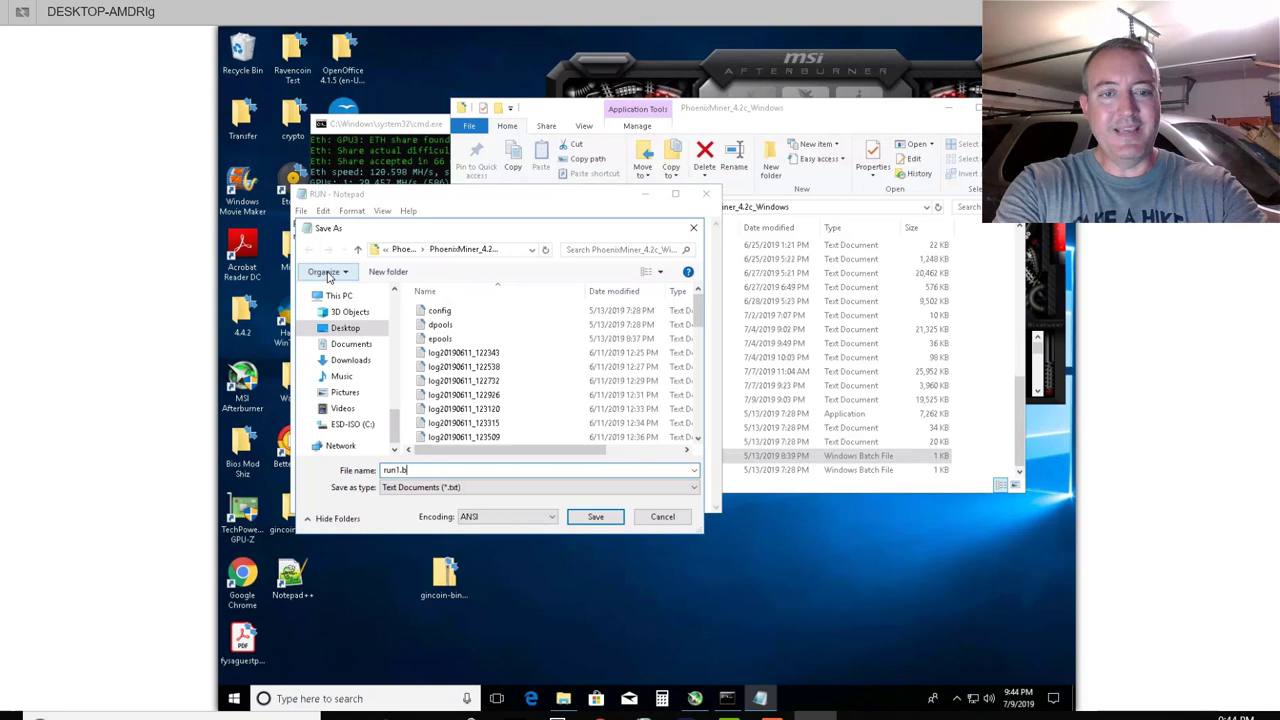
text(at)
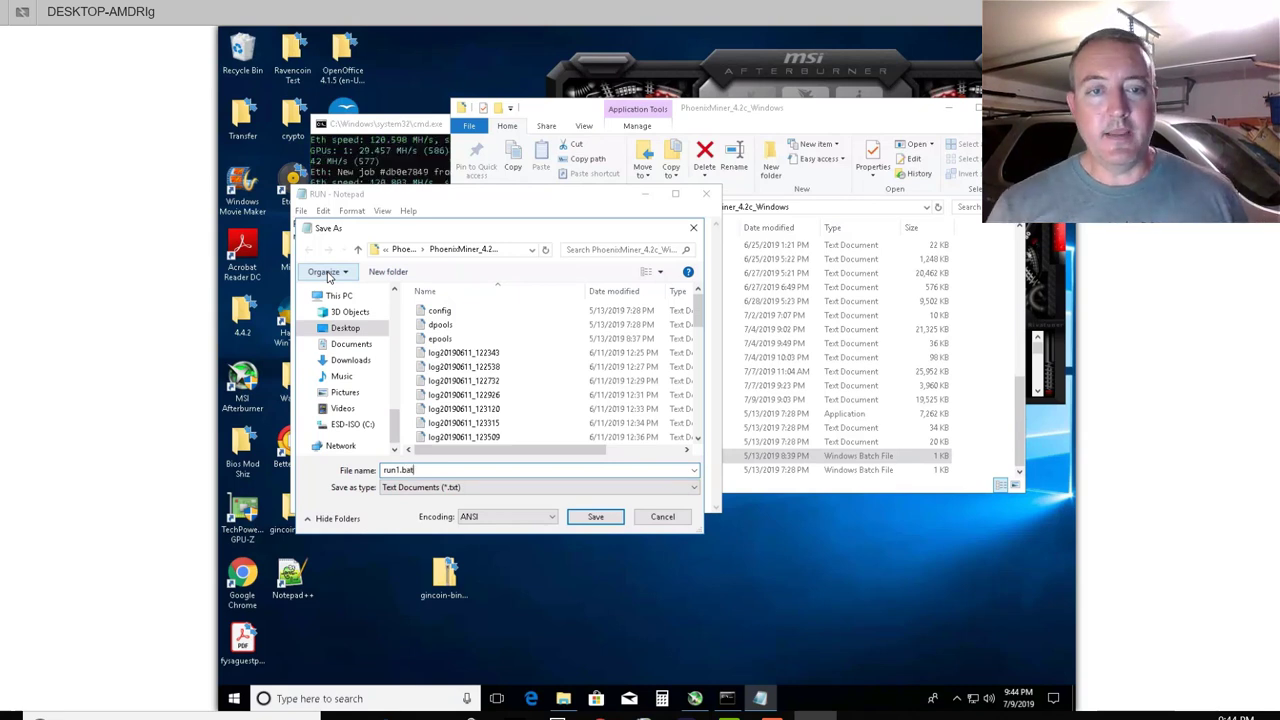
click(592, 517)
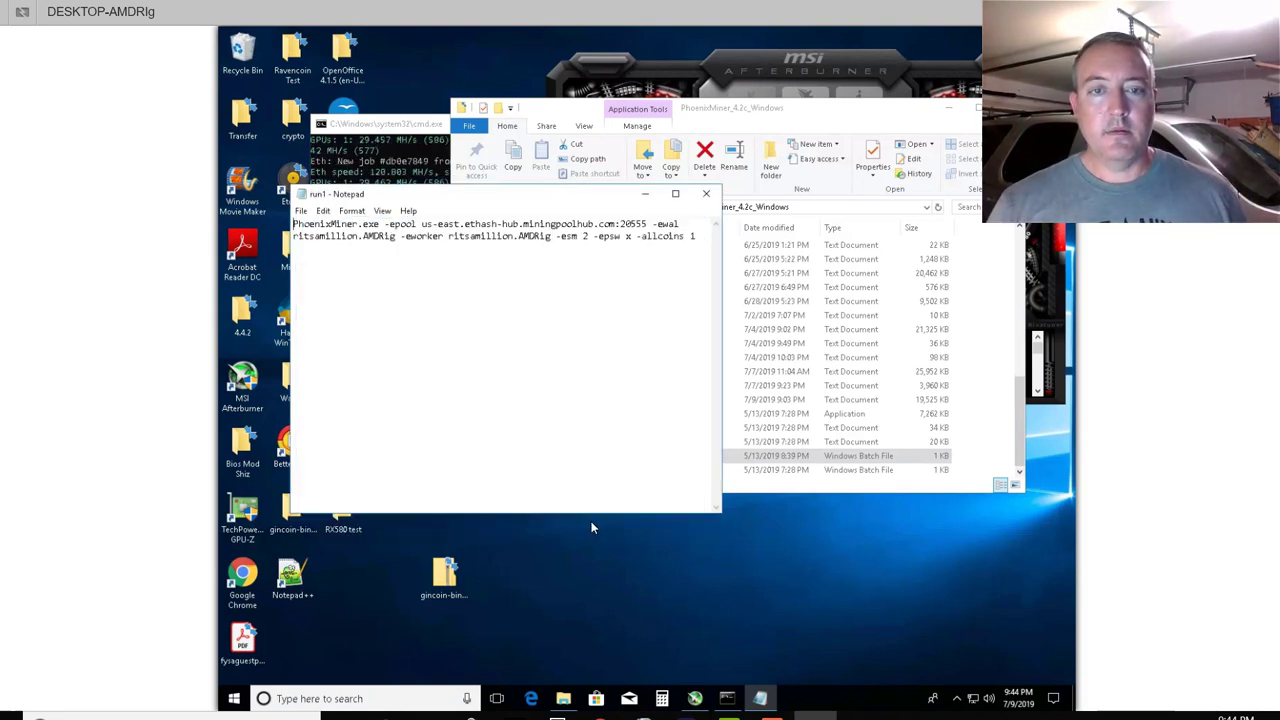
Step: Close Notepad, quit the old miner console, launch PhoenixMiner from run1.bat, and return to MiningPoolStats
click(706, 194)
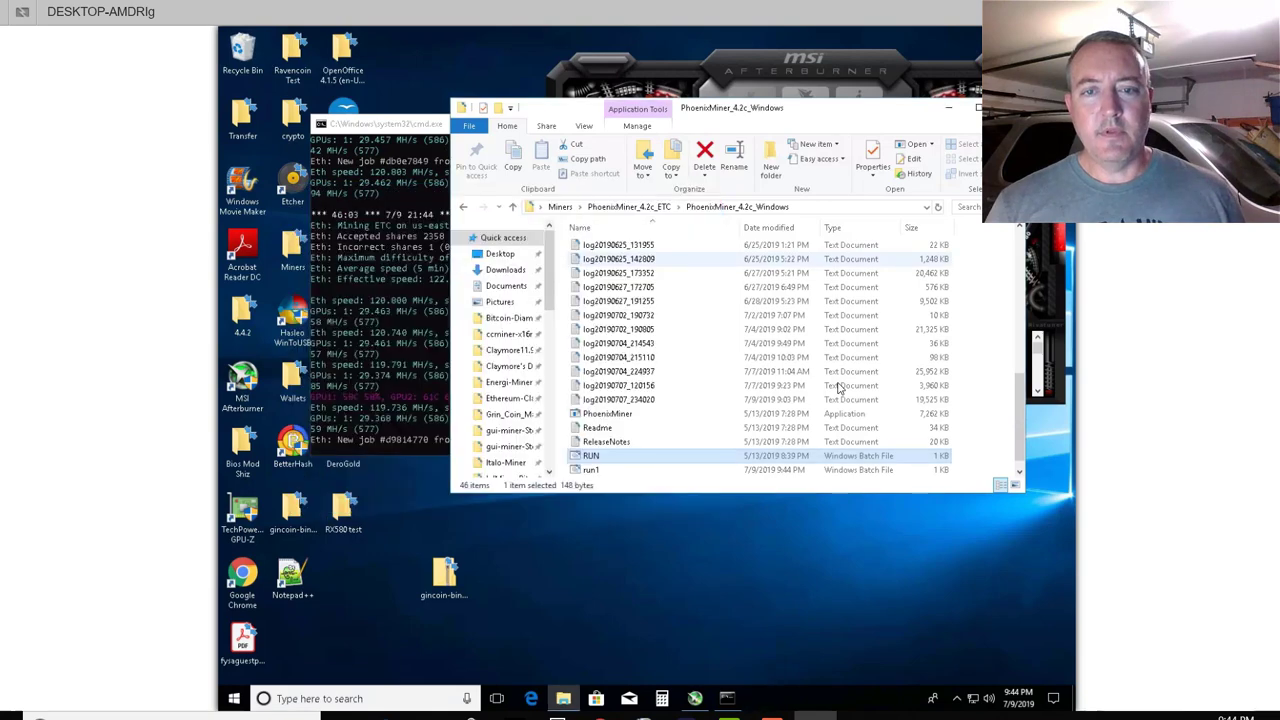
scroll(596, 460, down, 1)
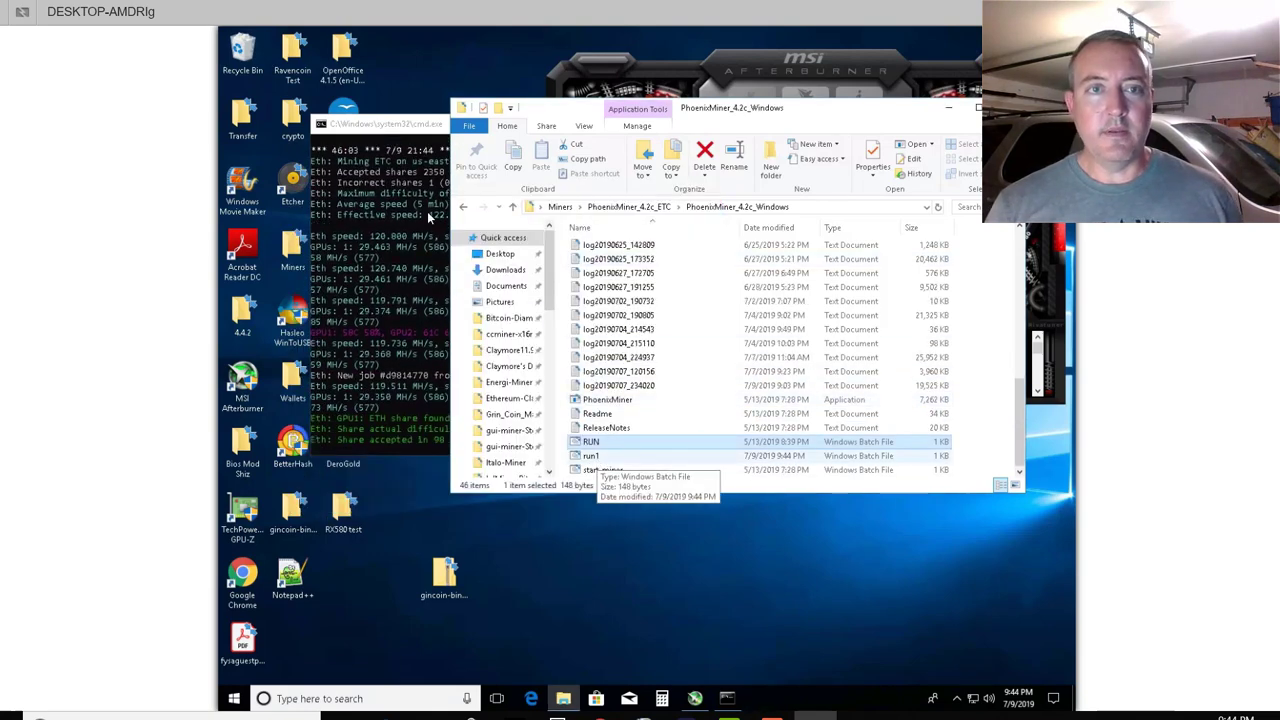
click(416, 131)
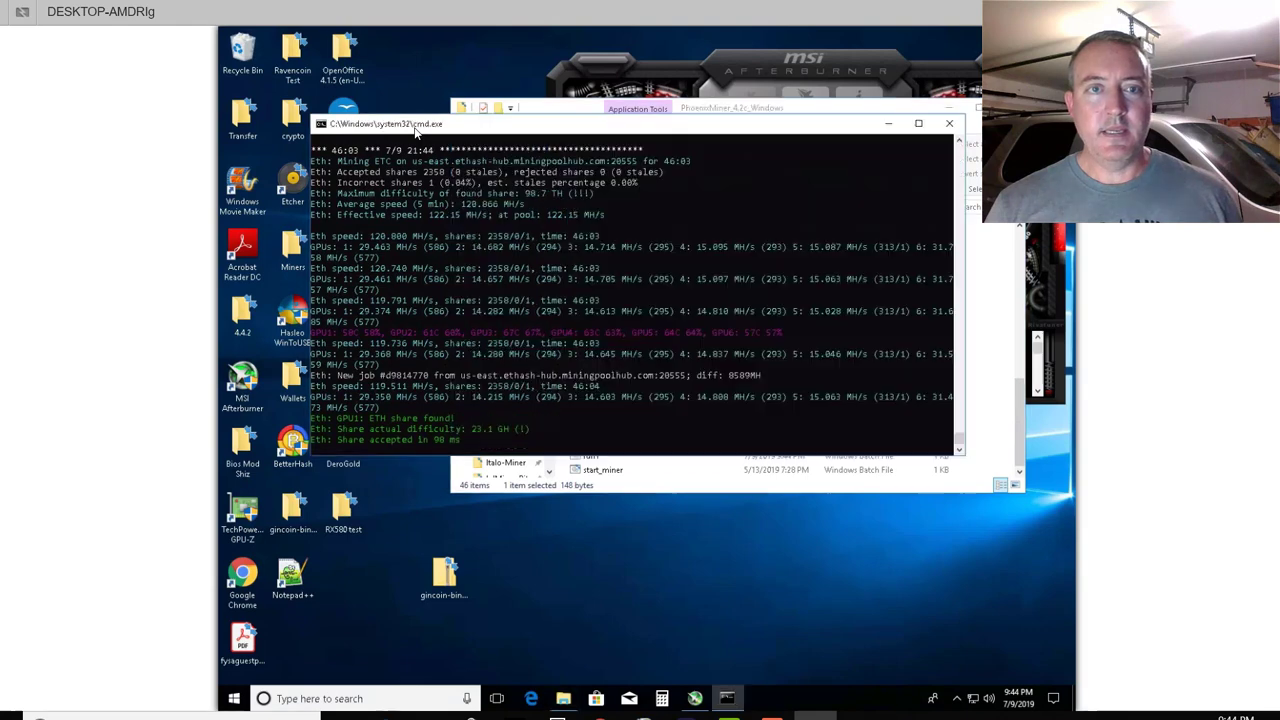
click(949, 124)
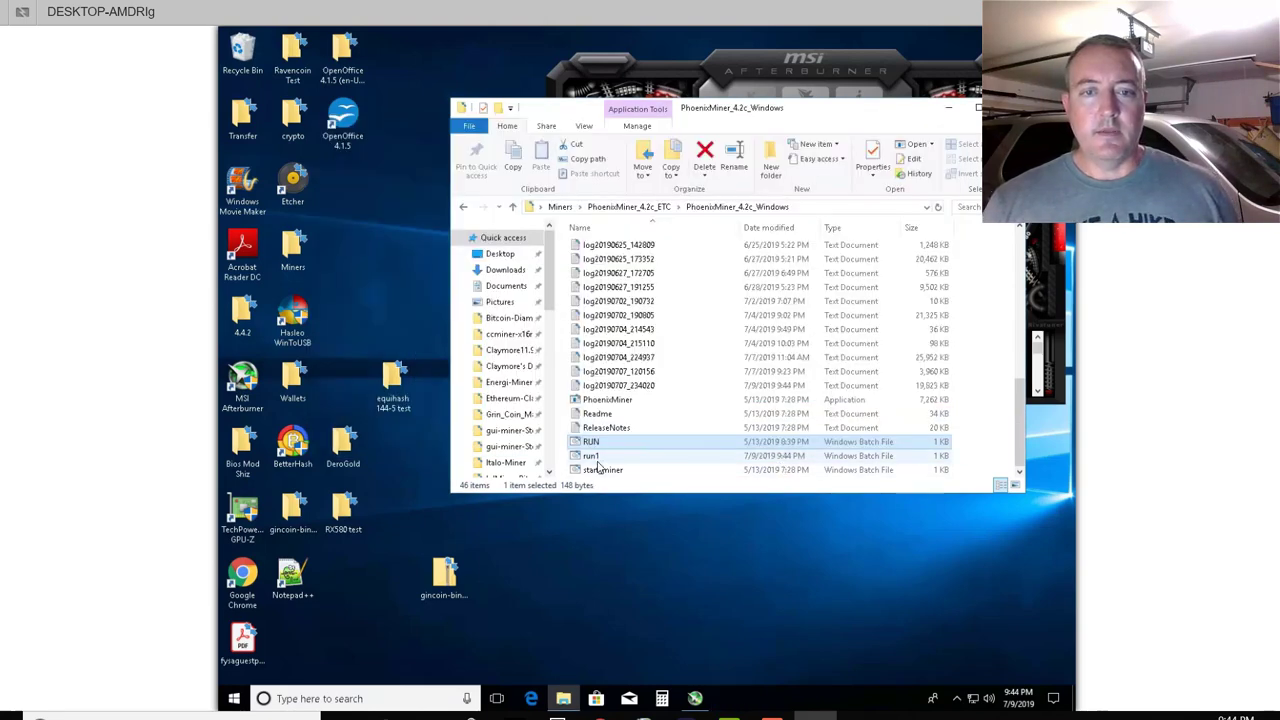
double_click(597, 462)
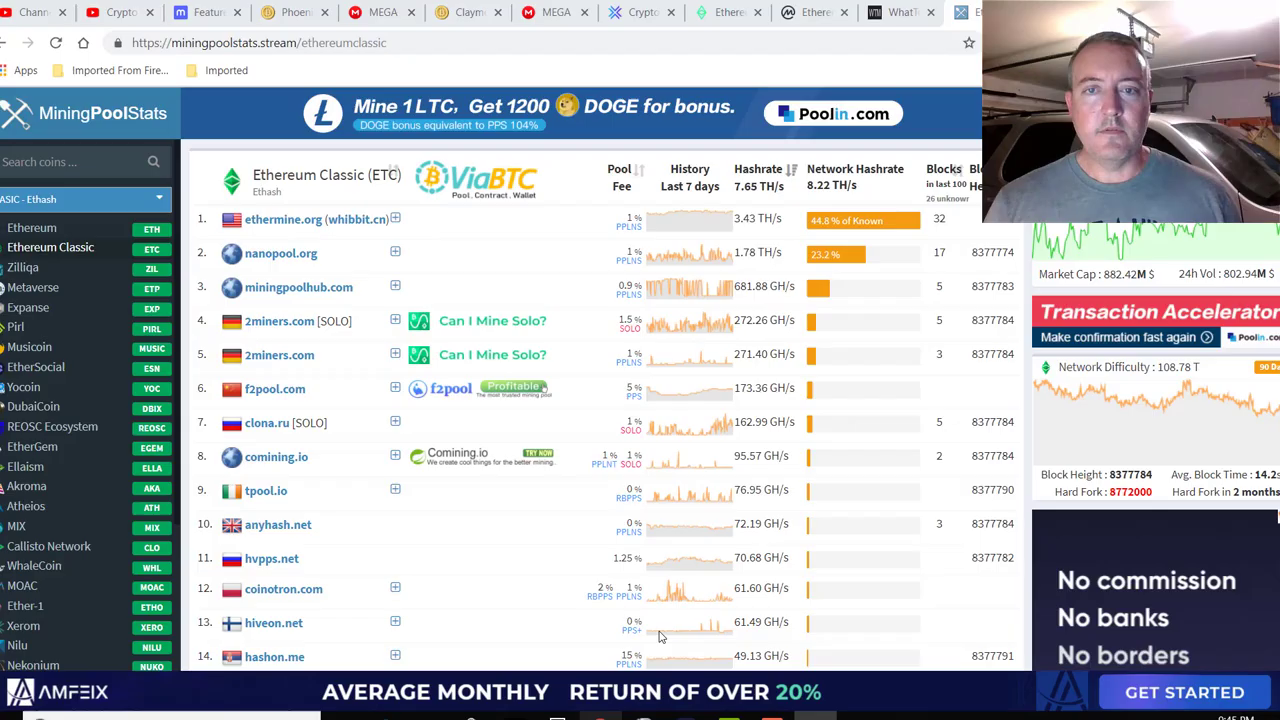
click(600, 716)
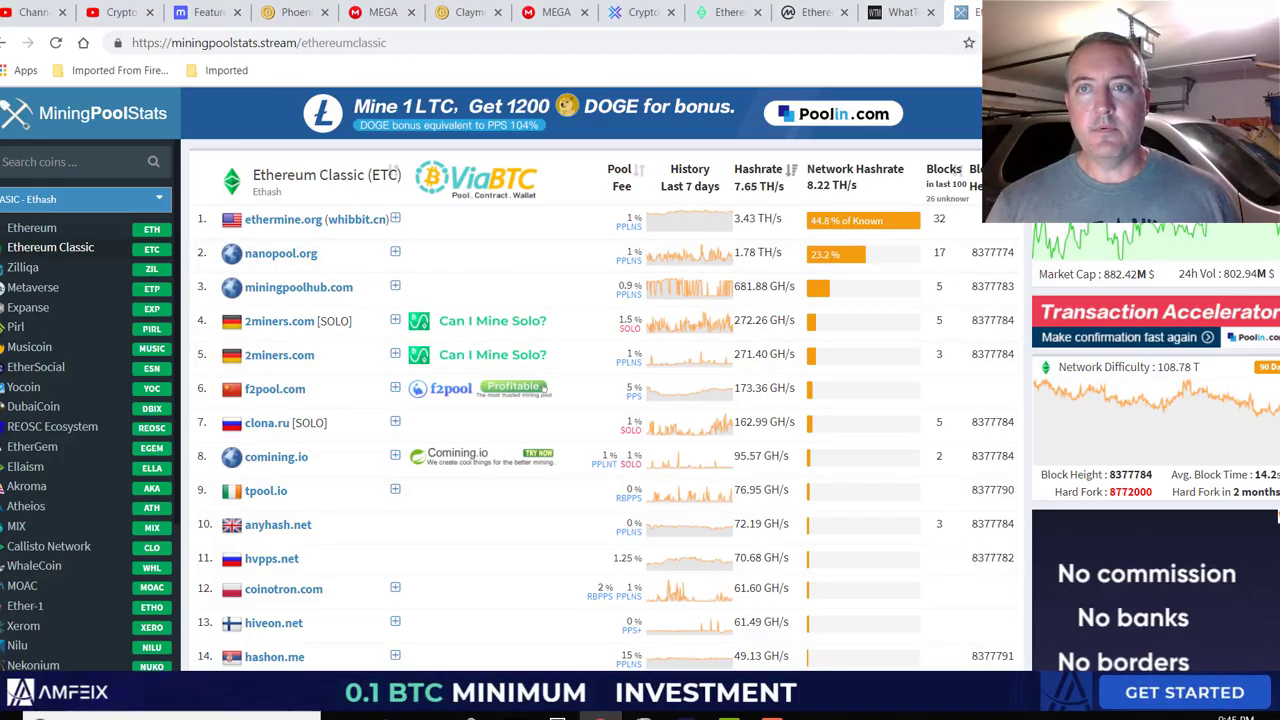
Step: Open the Ethereum-Classic pool's Workers list, showing AMDRig and NvidiaRig active, then return to the AMDRig desktop
key(ctrl+Tab)
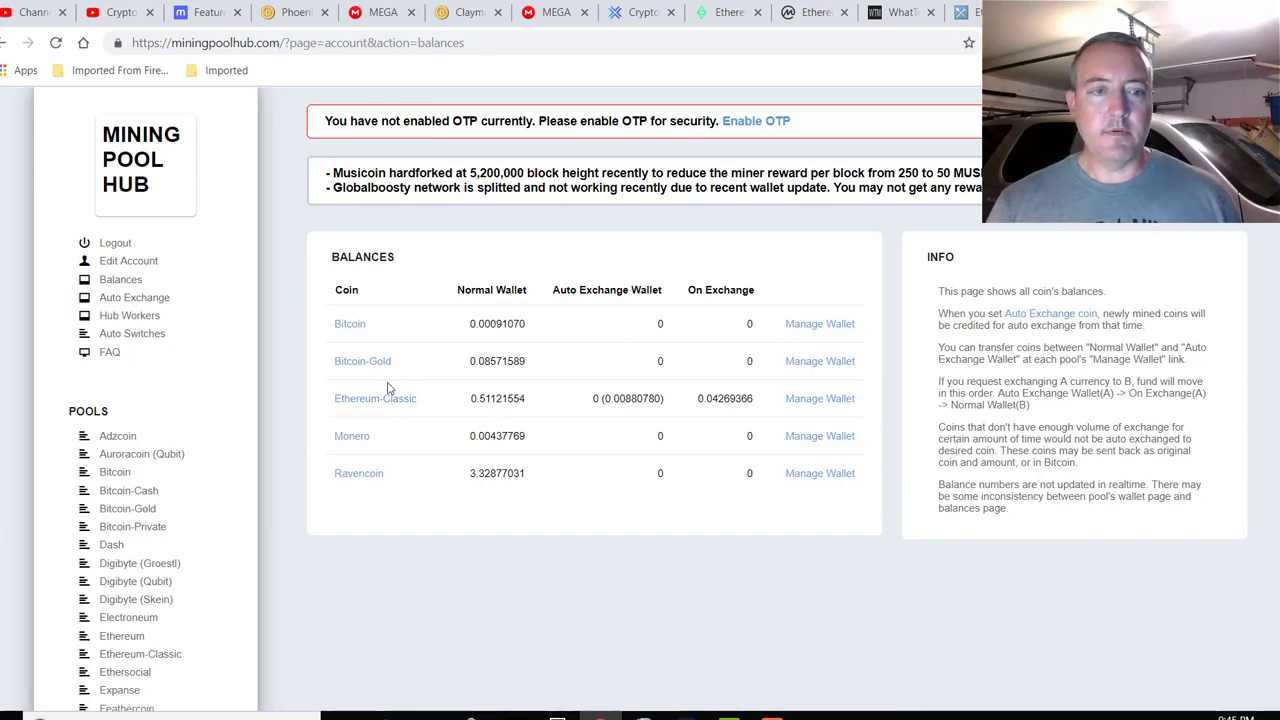
click(158, 656)
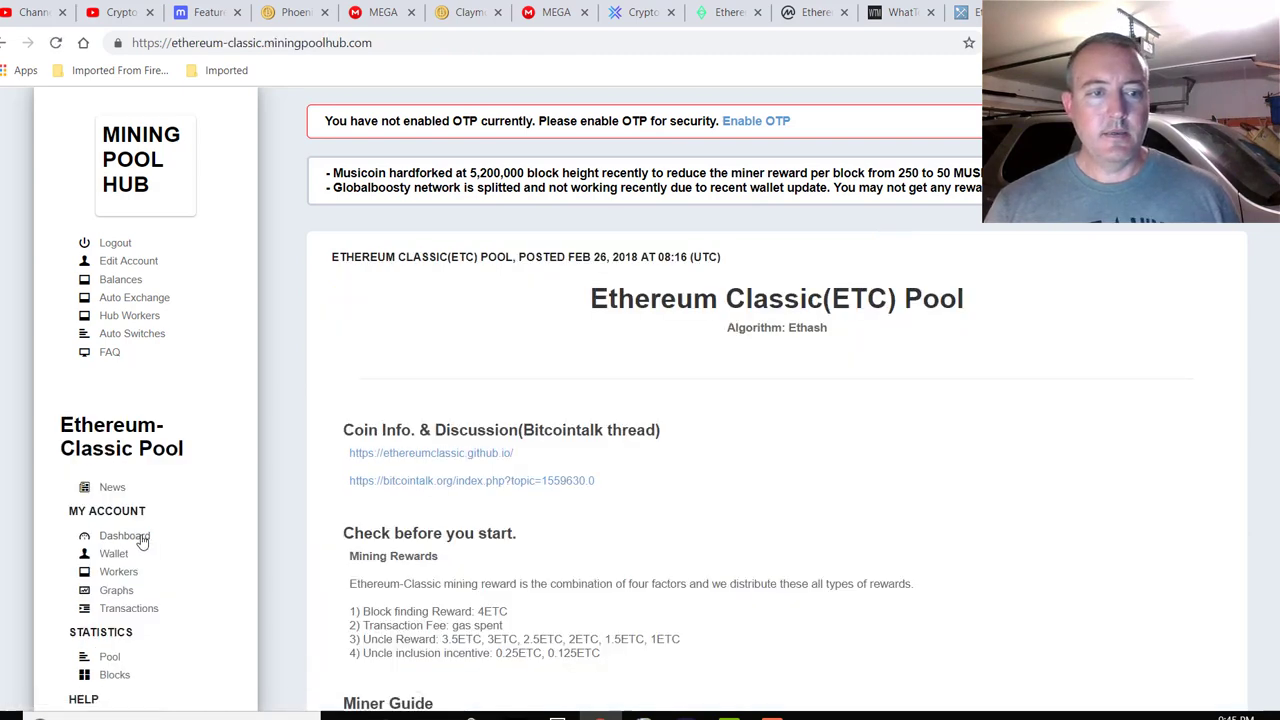
click(143, 537)
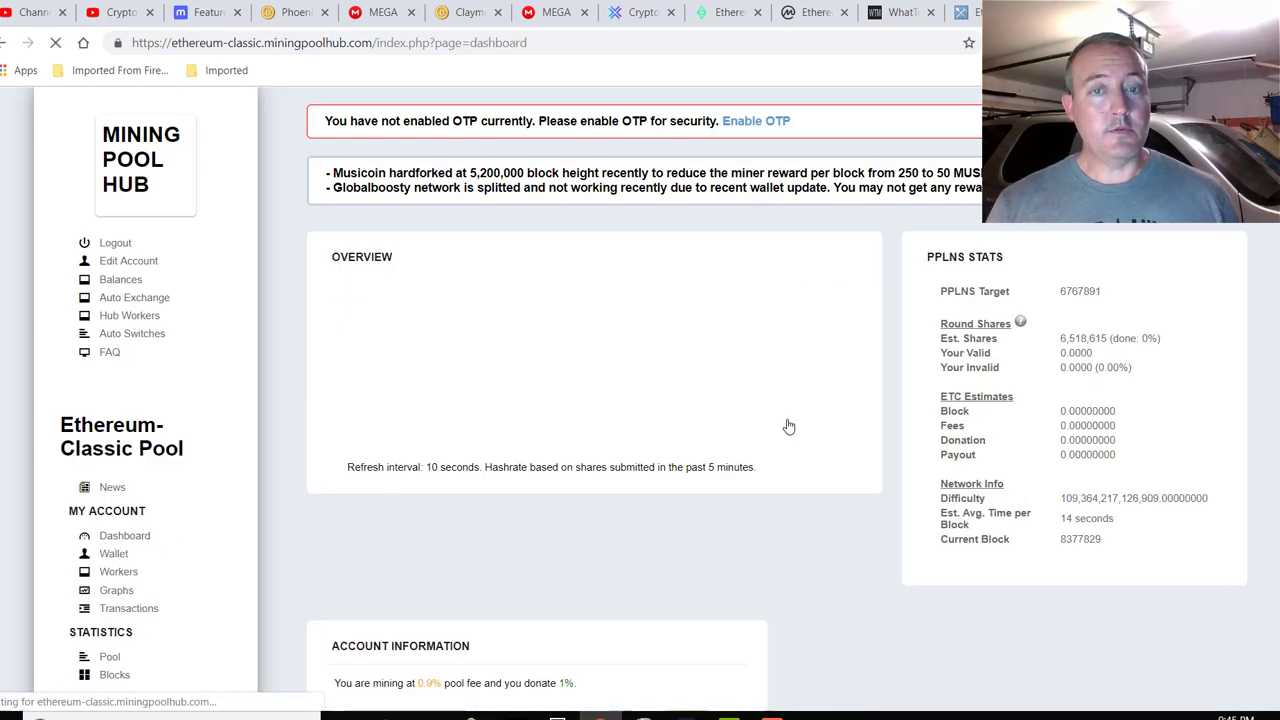
scroll(686, 451, down, 3)
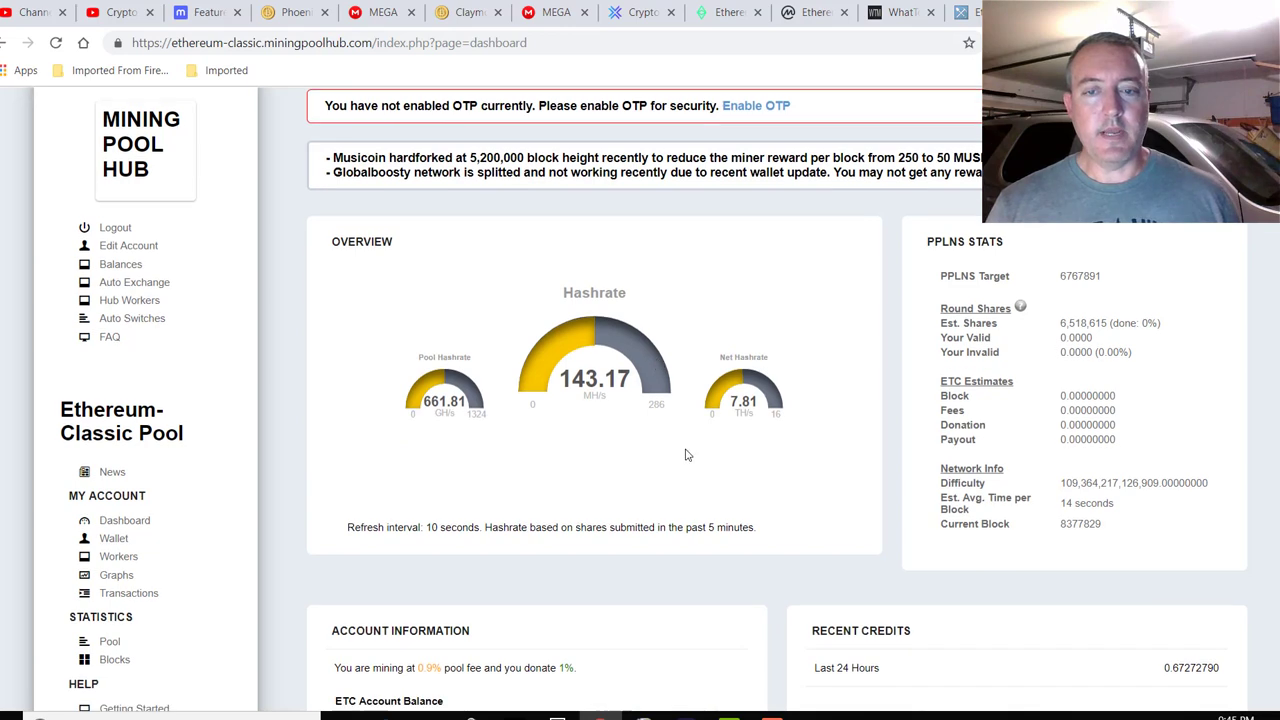
scroll(686, 451, up, 2)
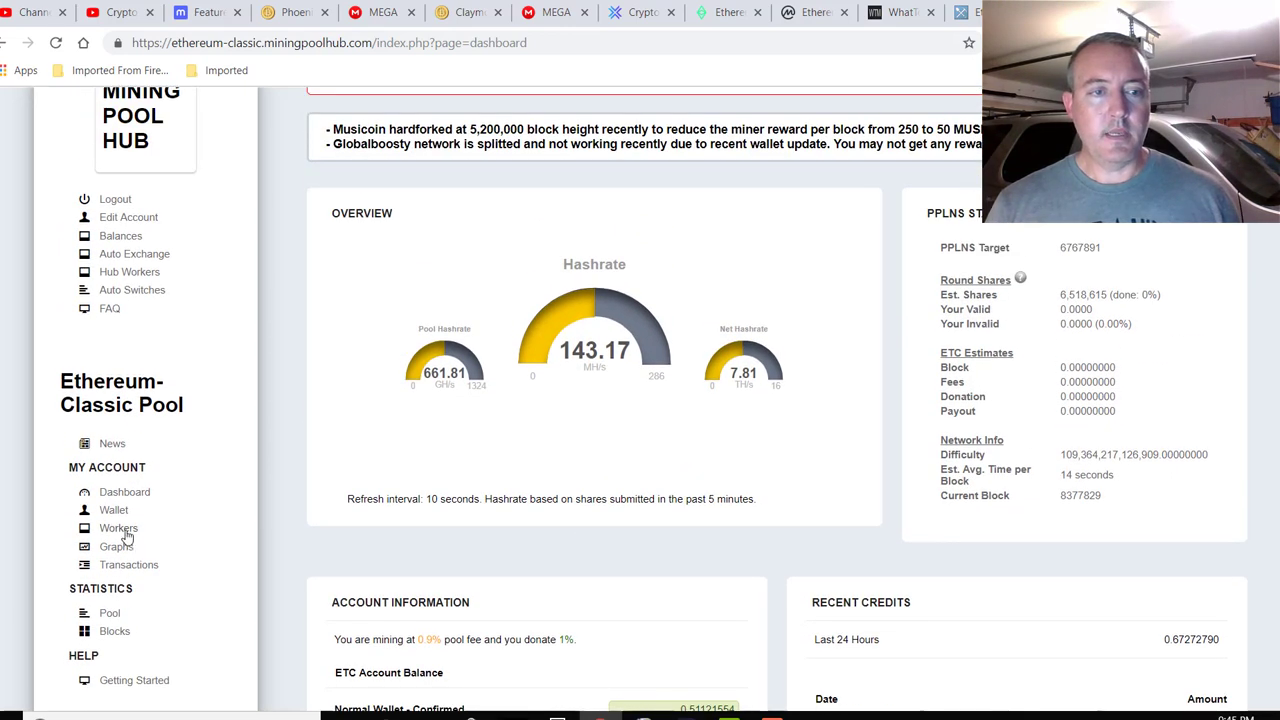
click(122, 530)
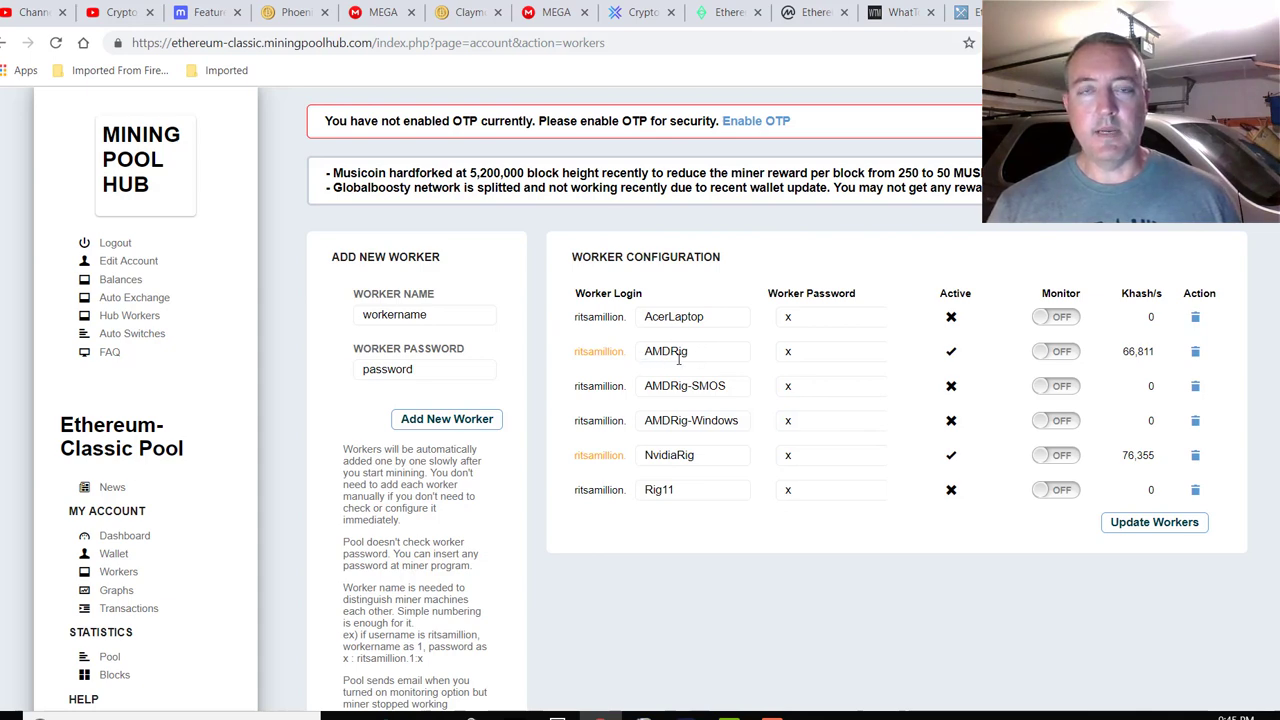
click(816, 715)
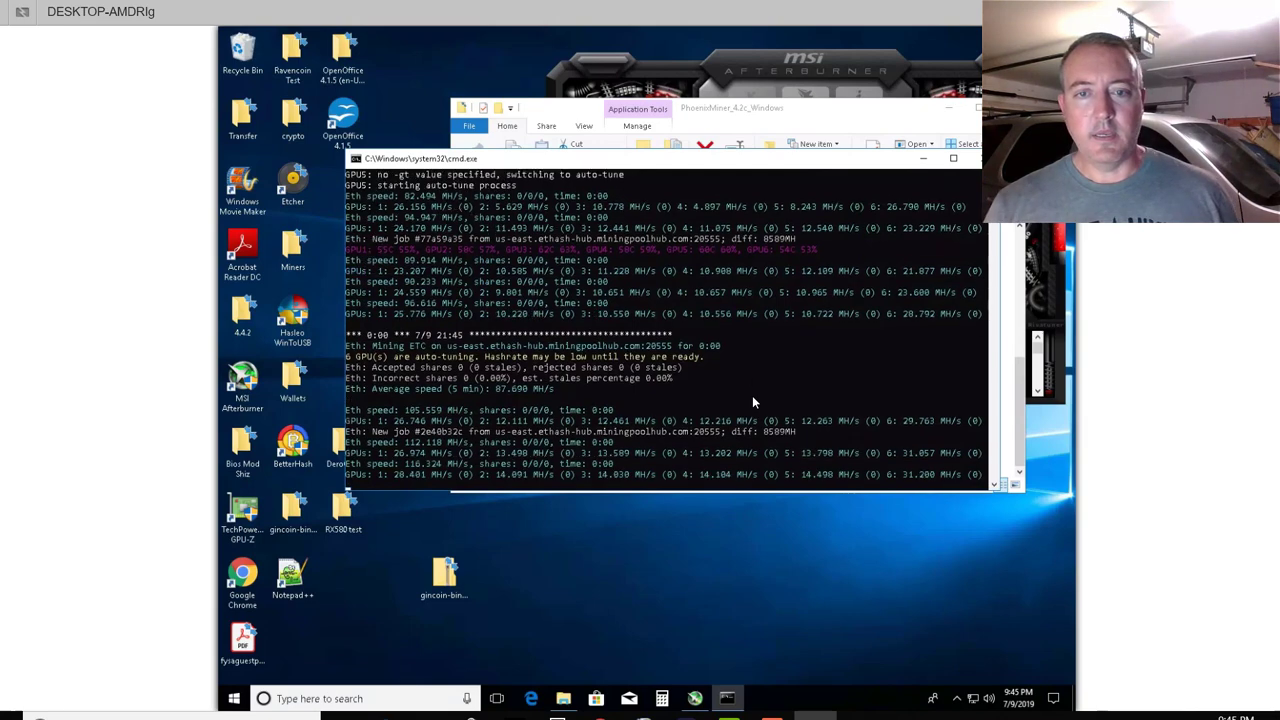
click(812, 55)
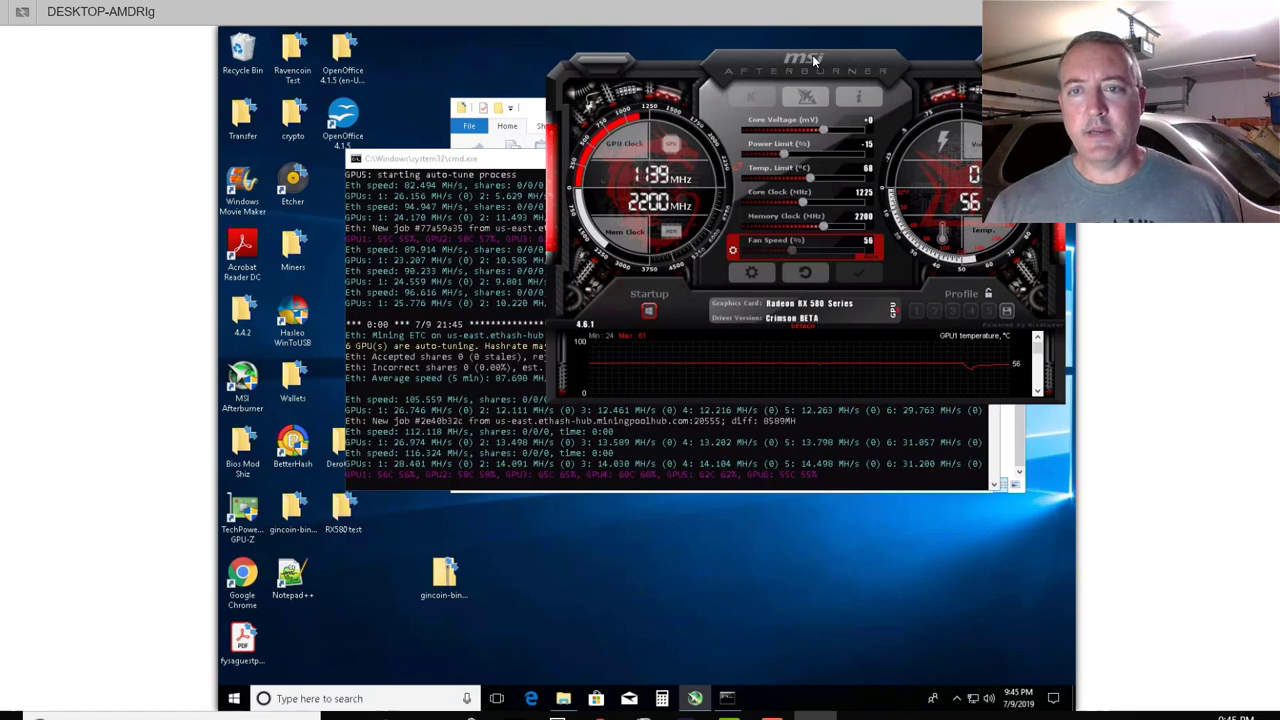
click(894, 309)
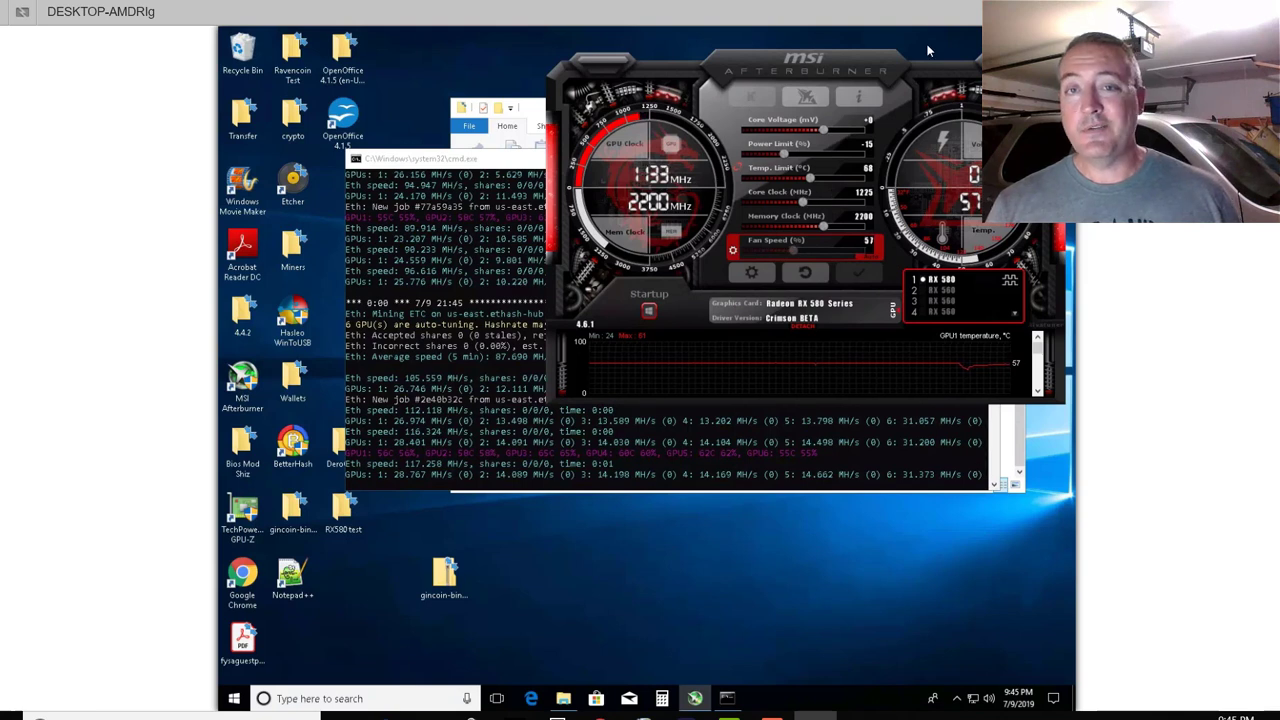
click(942, 291)
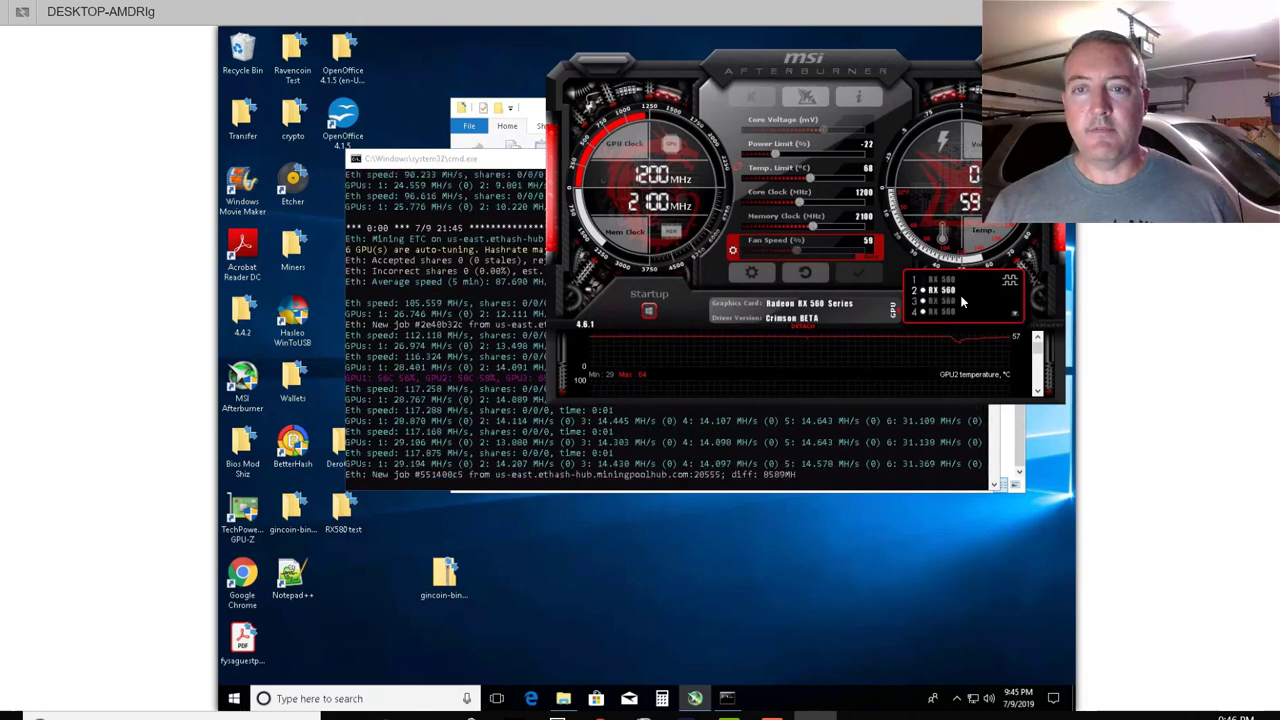
scroll(1016, 316, down, 2)
click(940, 290)
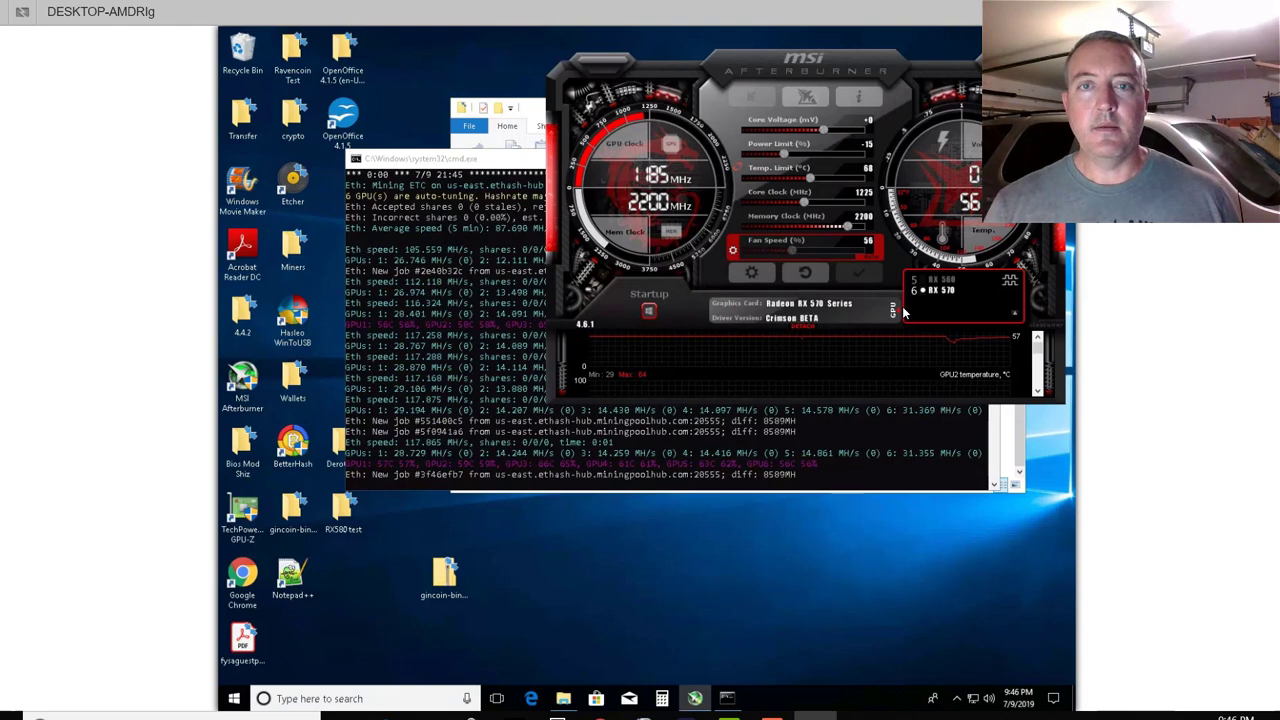
click(447, 163)
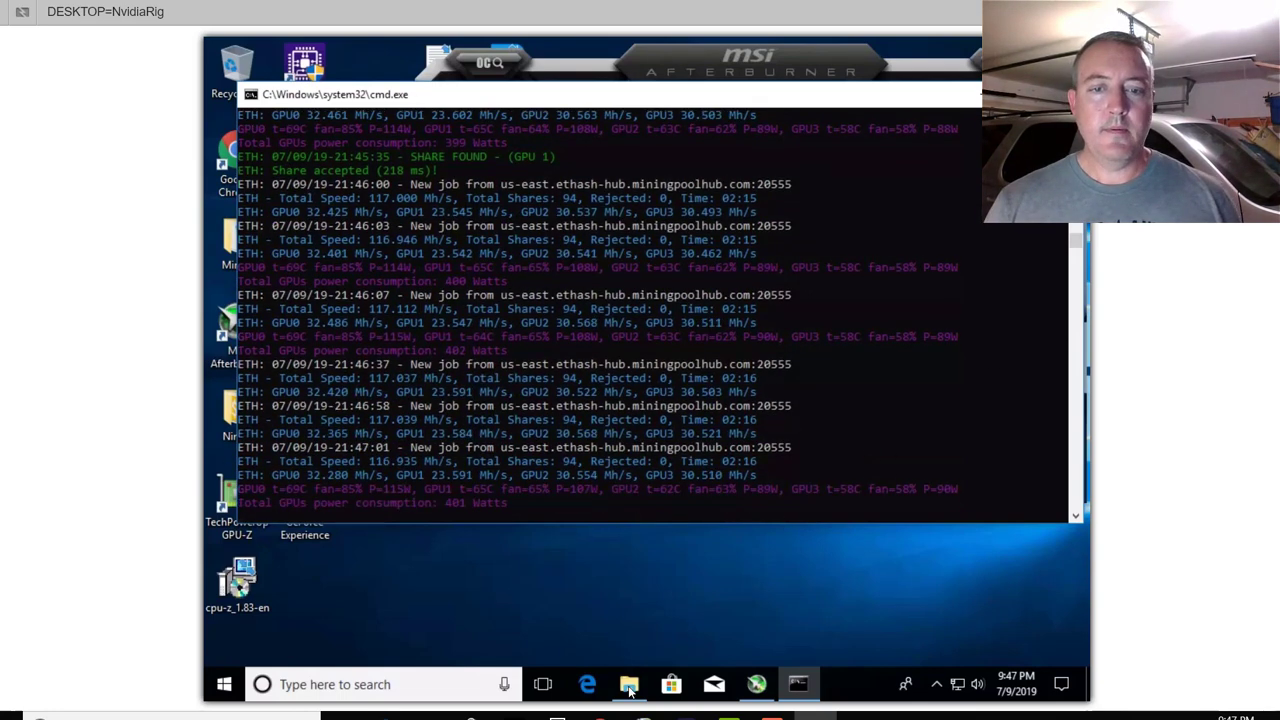
Step: Check the Claymore v14.7 bitcointalk thread and its MEGA download, then return to the NvidiaRig desktop
click(600, 716)
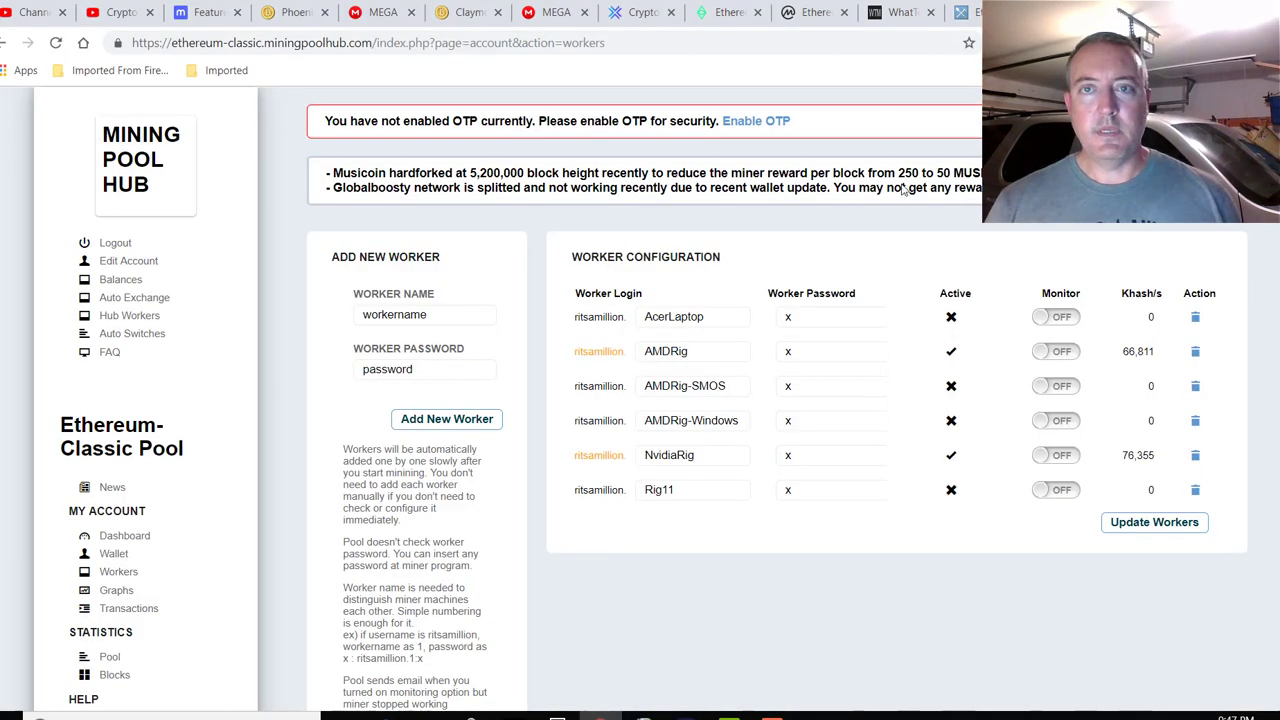
click(470, 12)
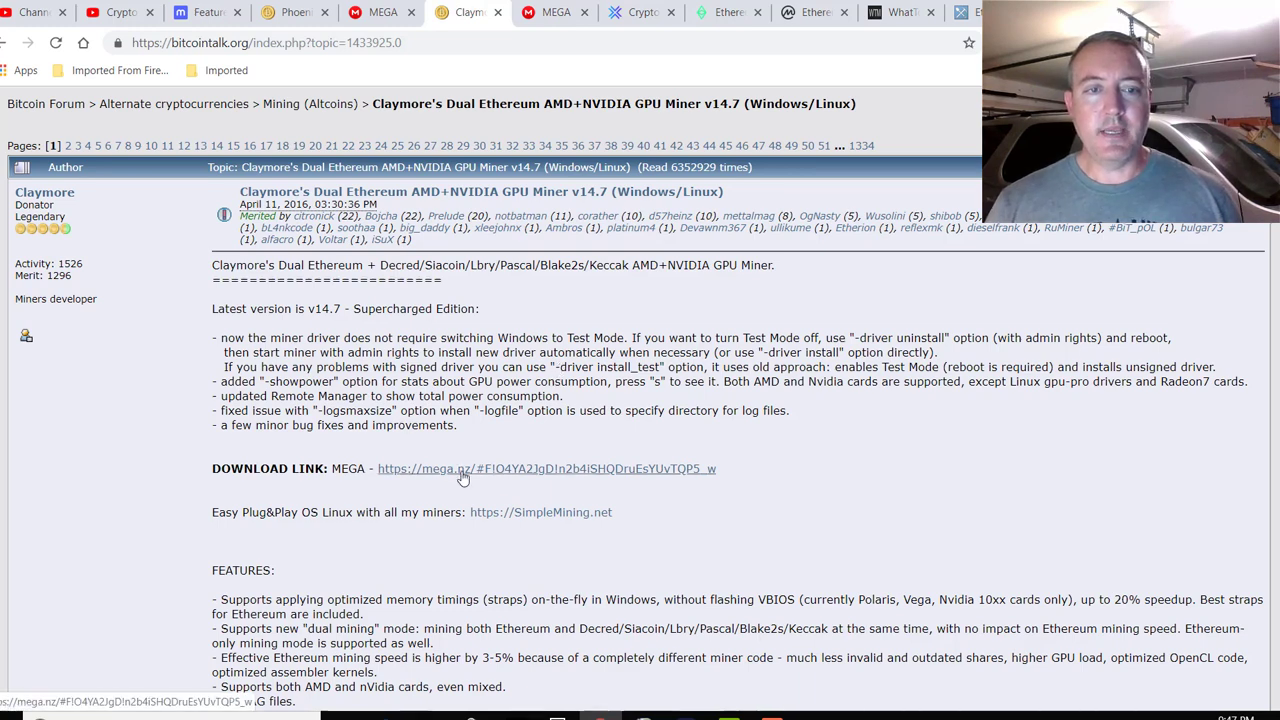
click(553, 12)
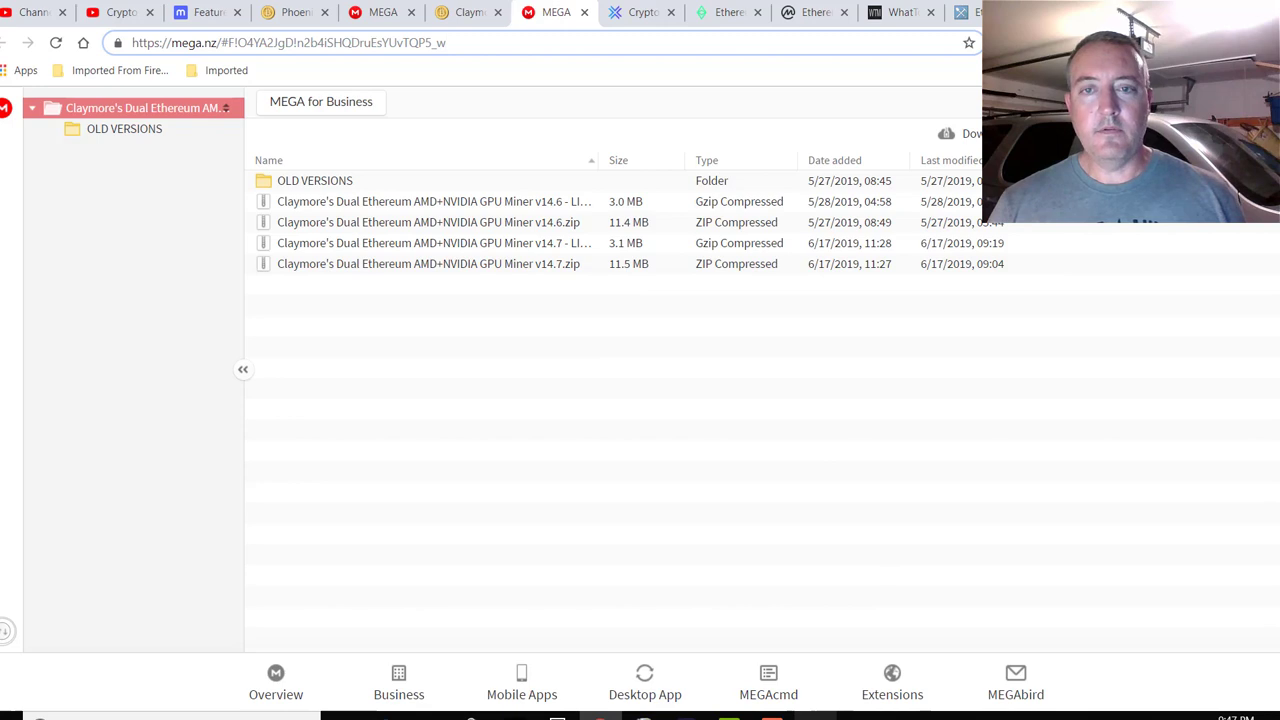
click(775, 716)
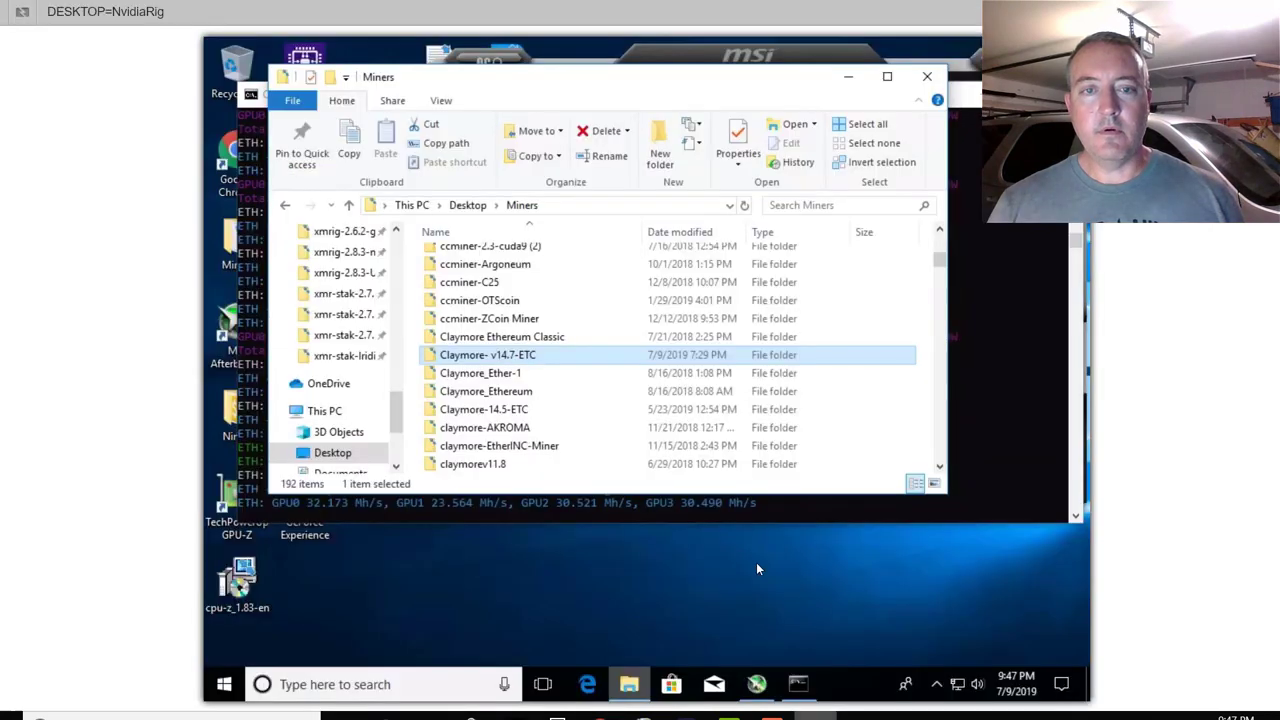
Step: Open the Claymore- v14.7-ETC folder and bring up the context menu for the RUN batch file
double_click(509, 360)
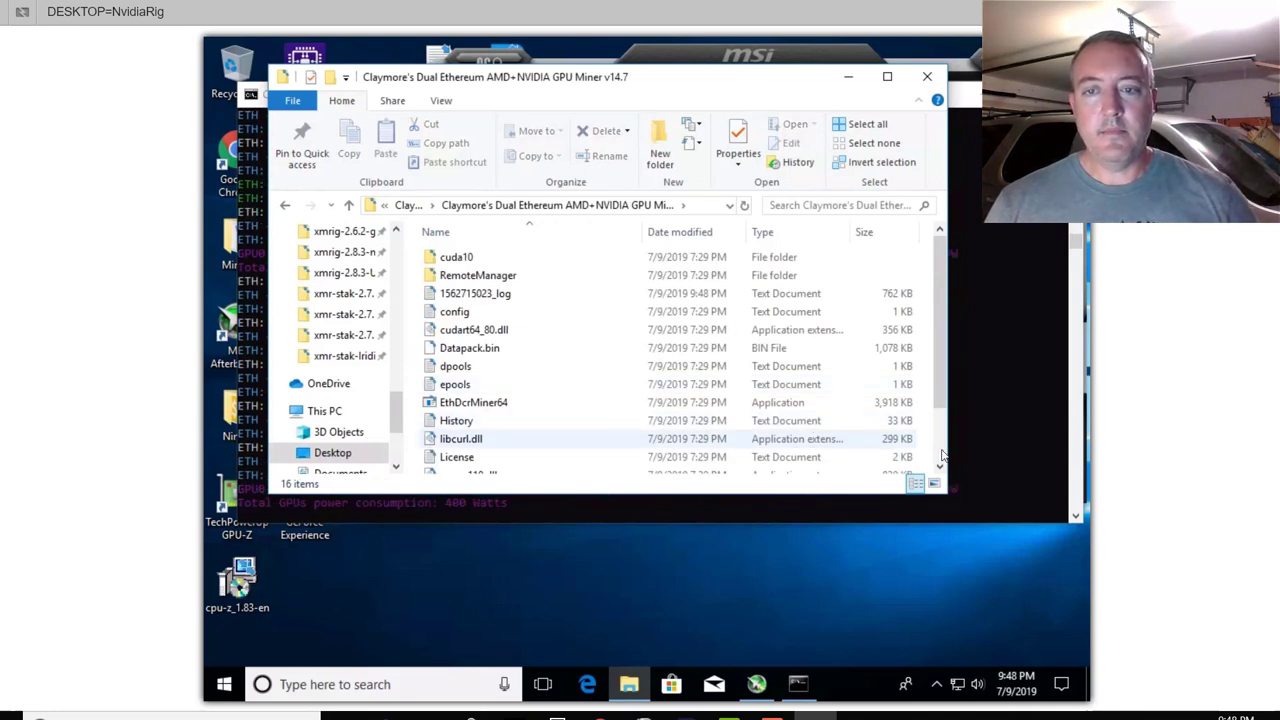
scroll(942, 455, down, 1)
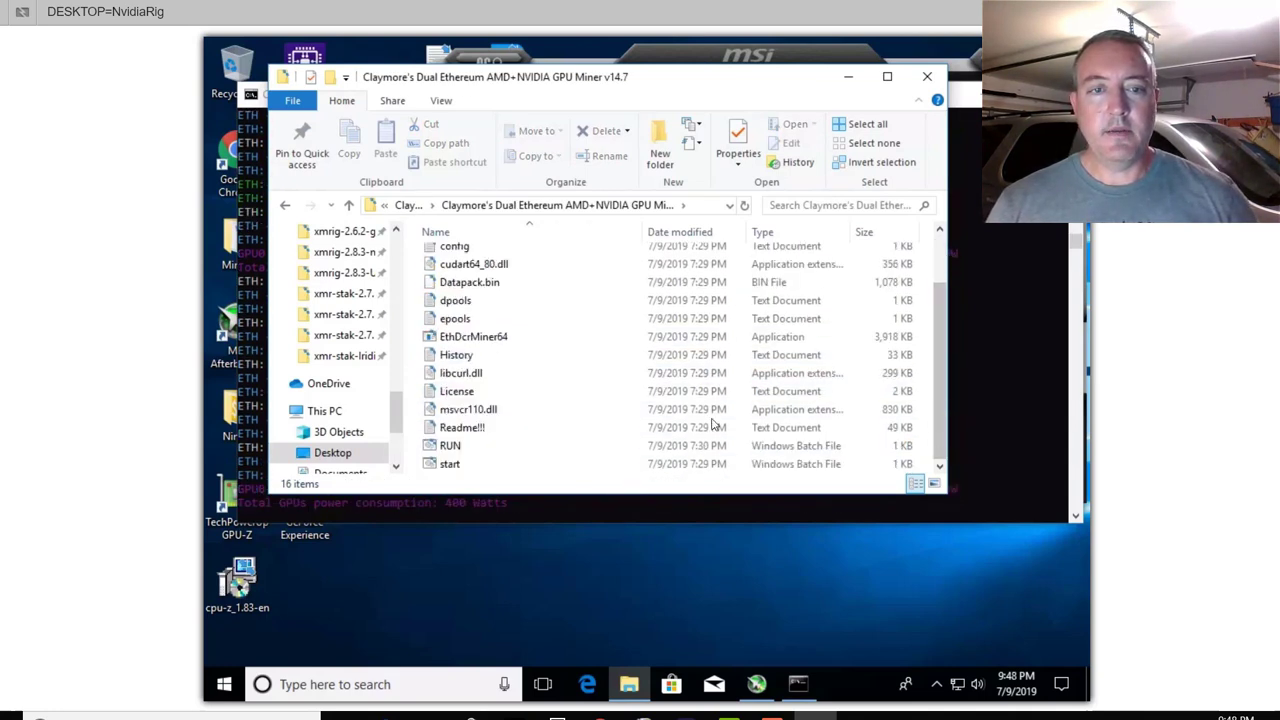
click(458, 454)
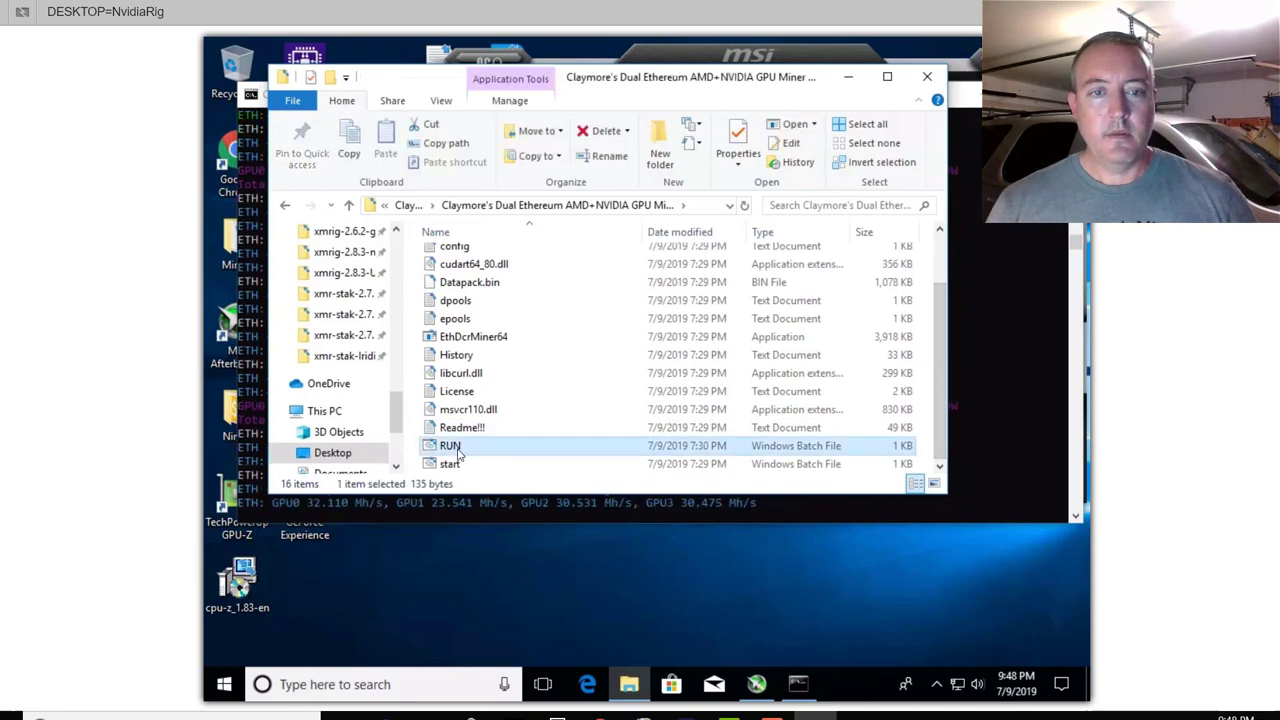
right_click(458, 454)
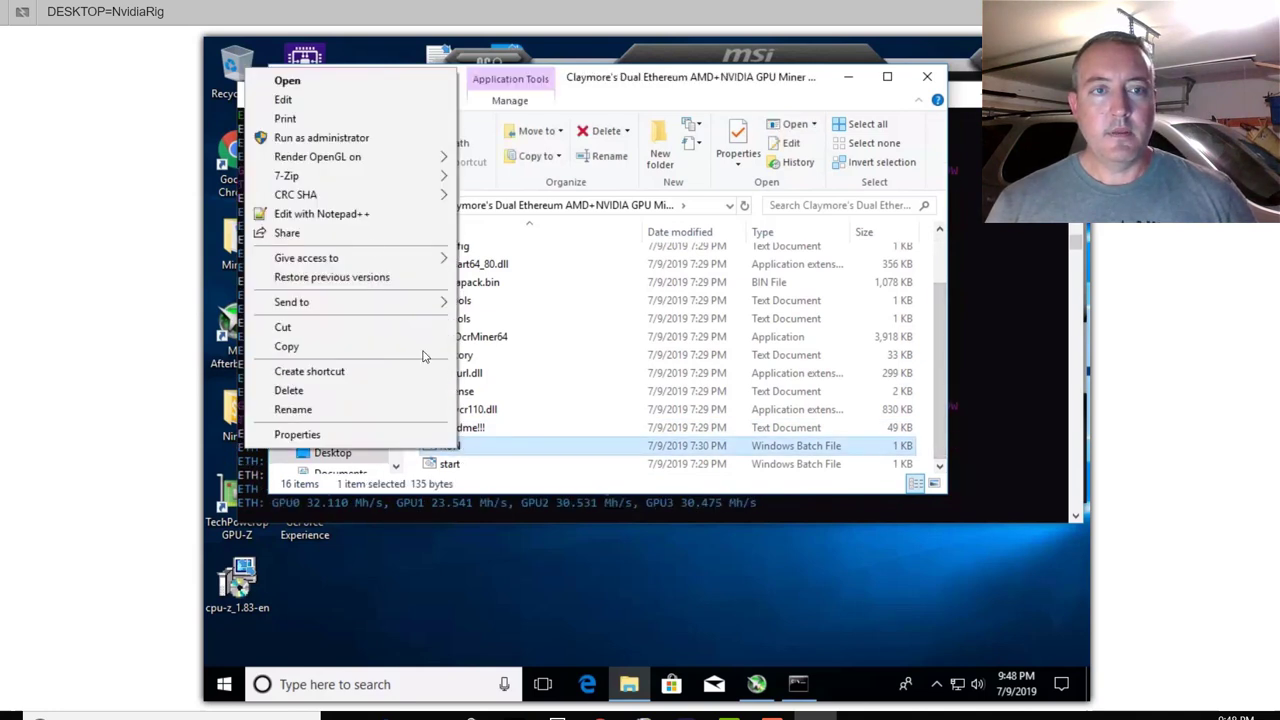
Step: Edit RUN in Notepad and scroll through its ethdcrminer64 command for us-east.ethash-hub.miningpoolhub.com:20555
click(294, 101)
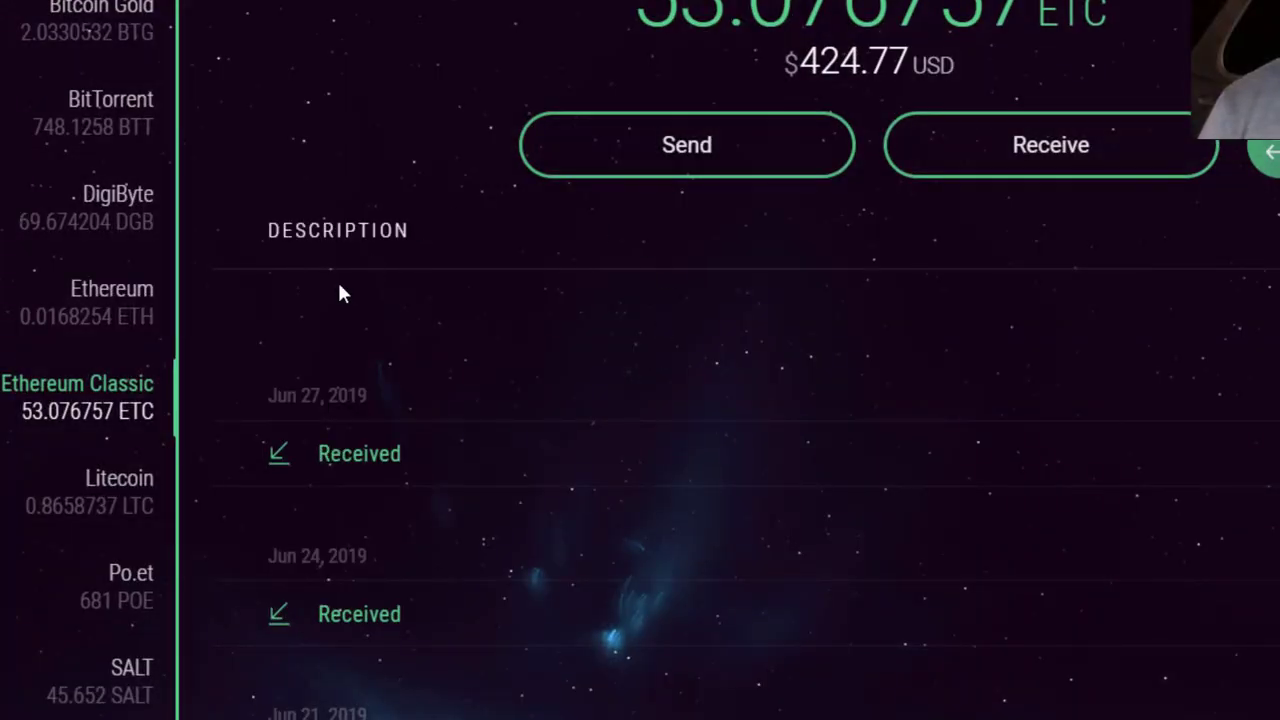
click(977, 143)
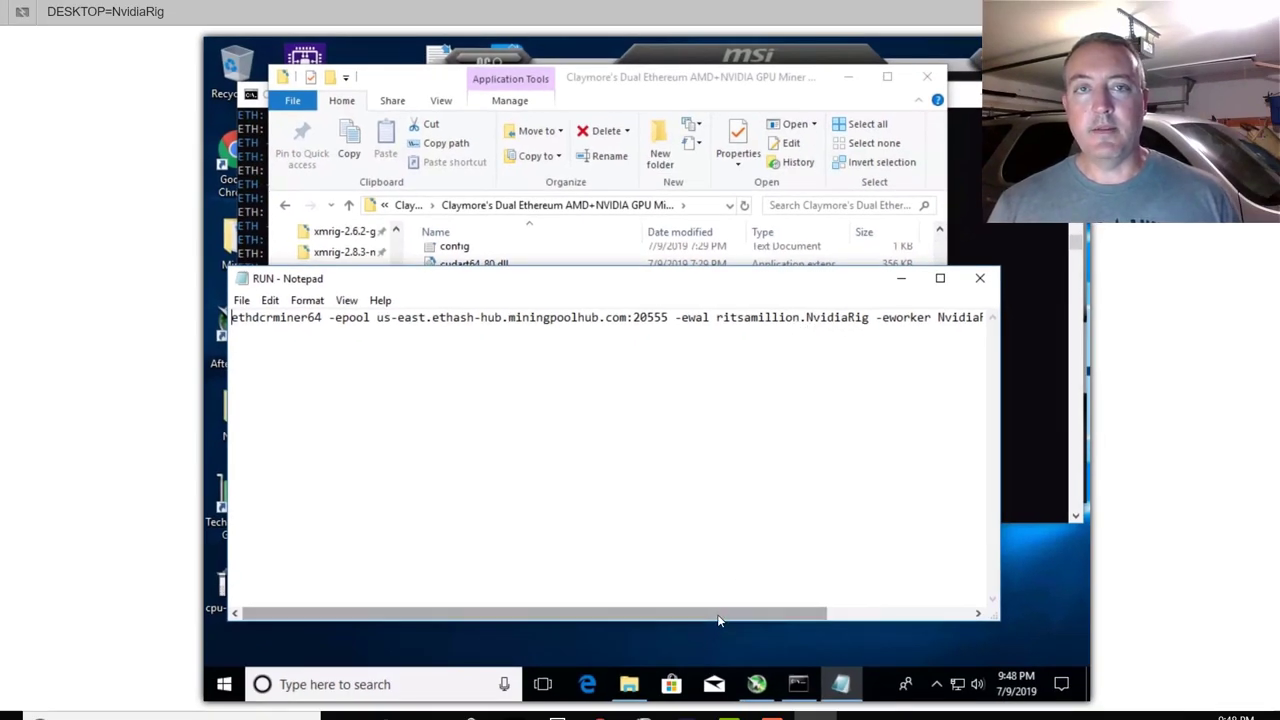
click(862, 622)
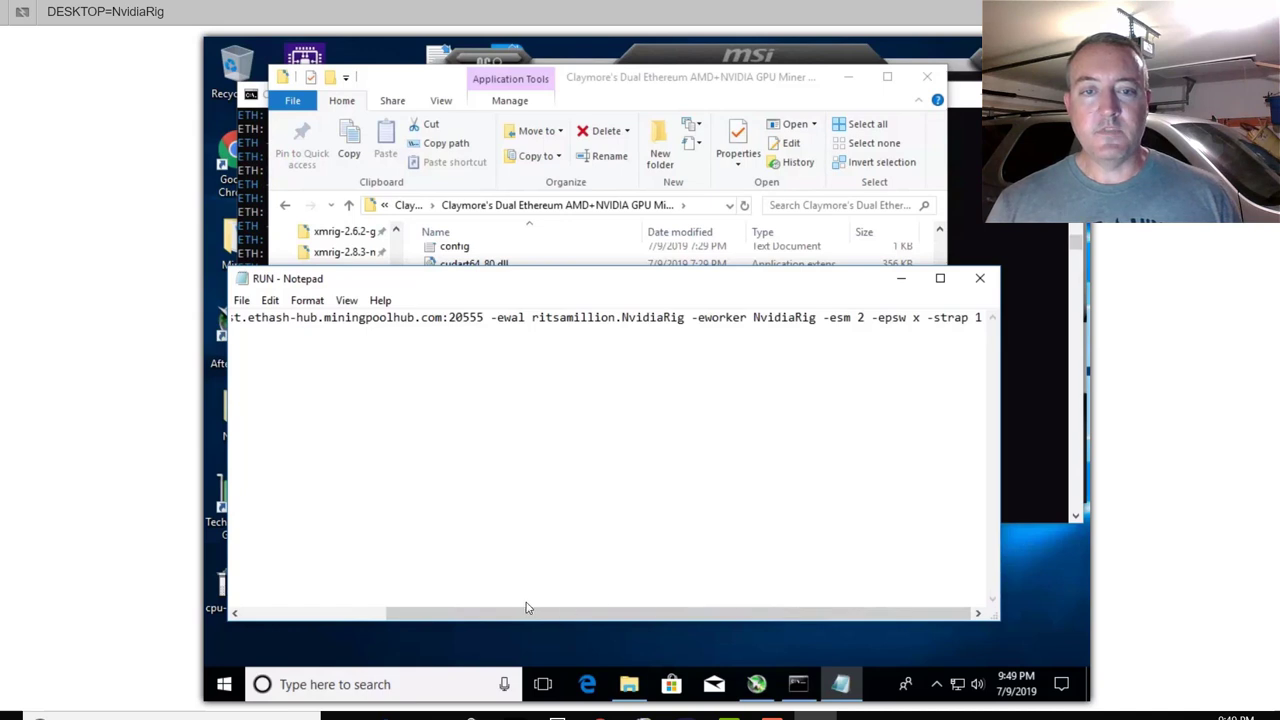
Step: Save the Claymore command under the new name run1.bat in the Claymore miner folder
key(Home)
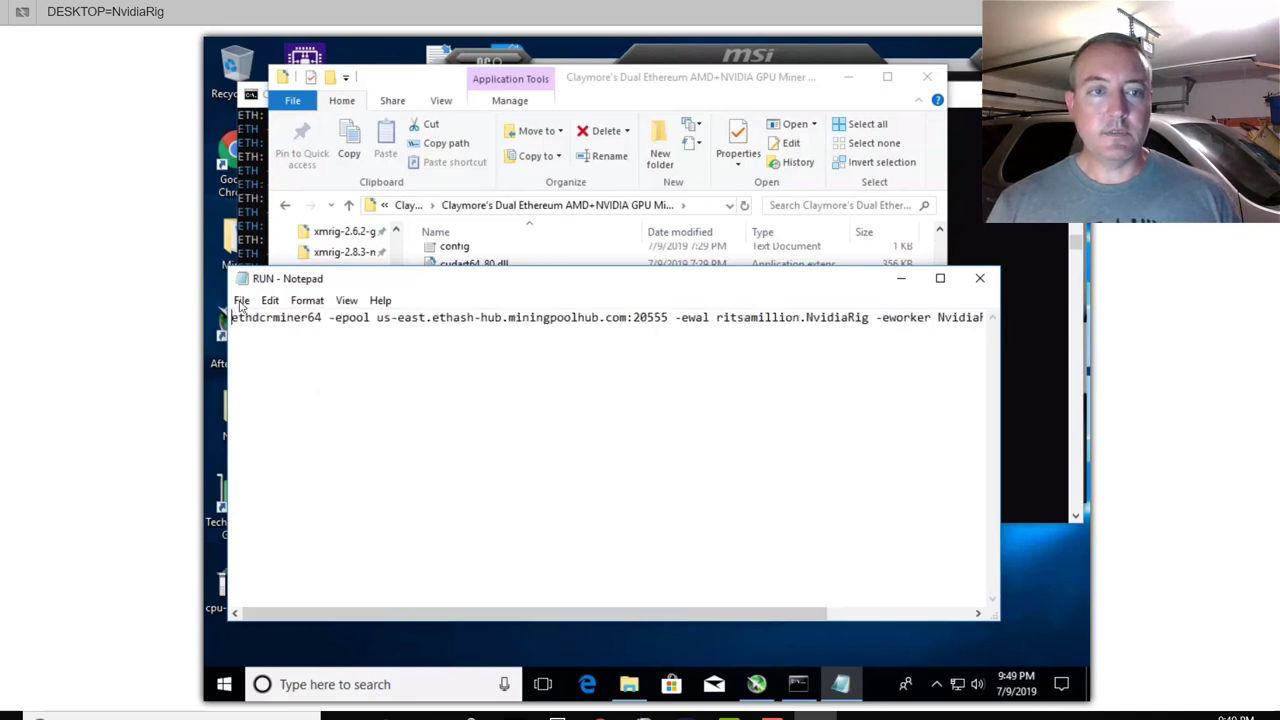
click(240, 302)
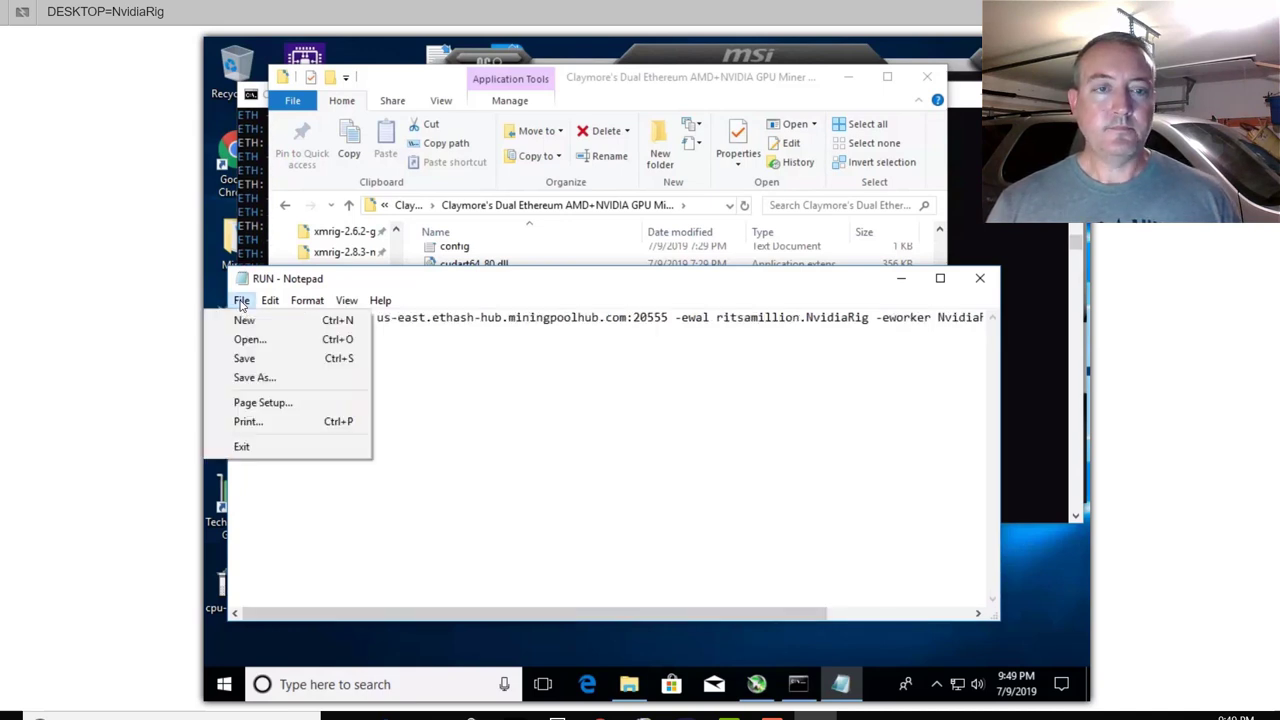
click(256, 378)
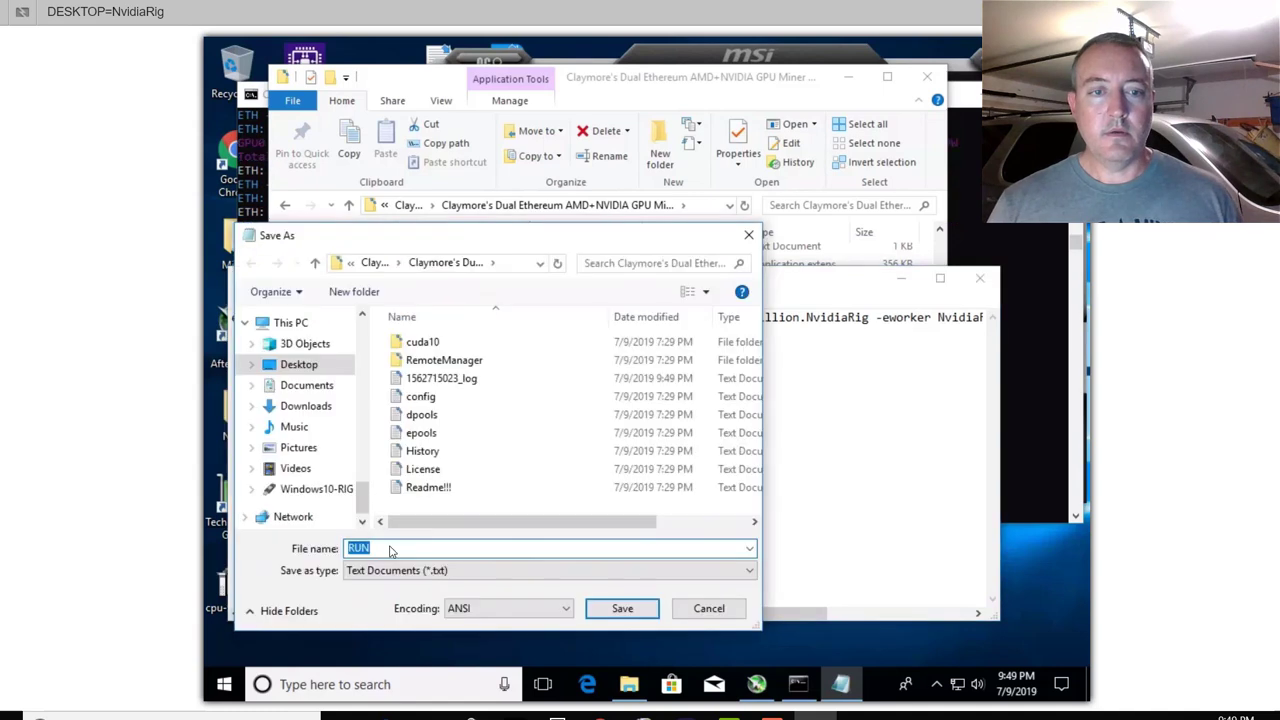
click(389, 553)
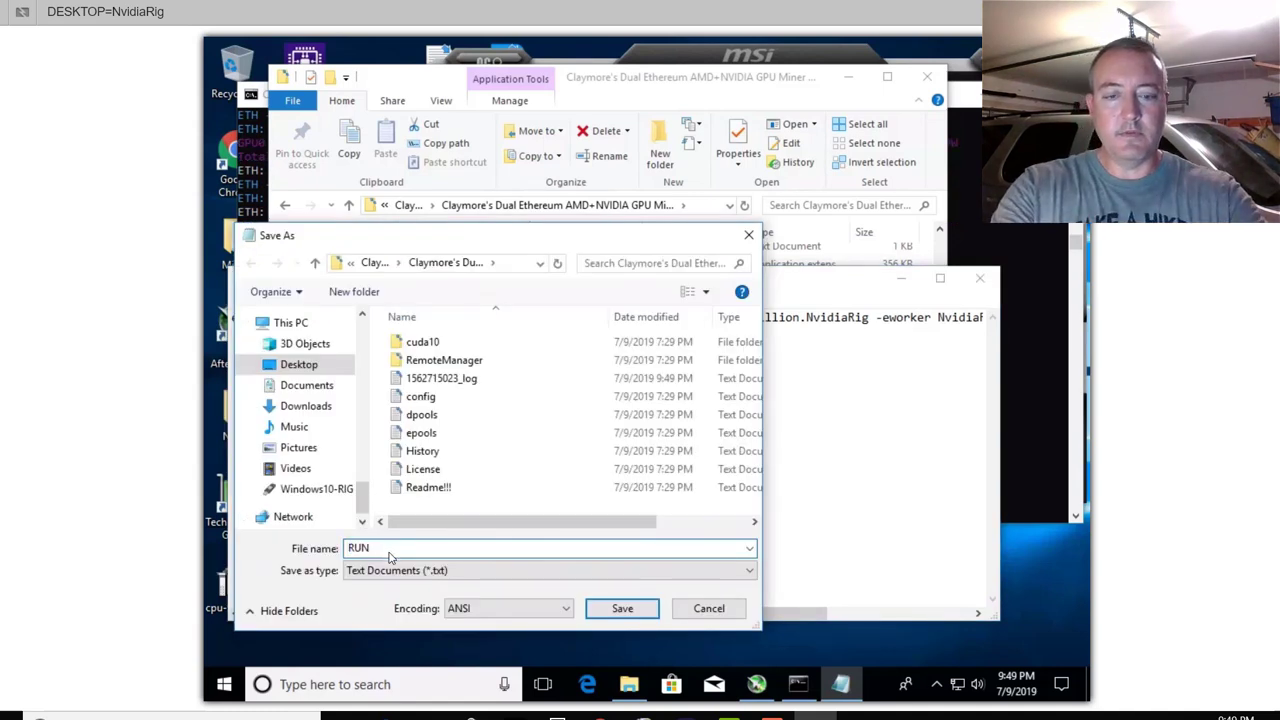
key(BackSpace)
key(BackSpace)
key(BackSpace)
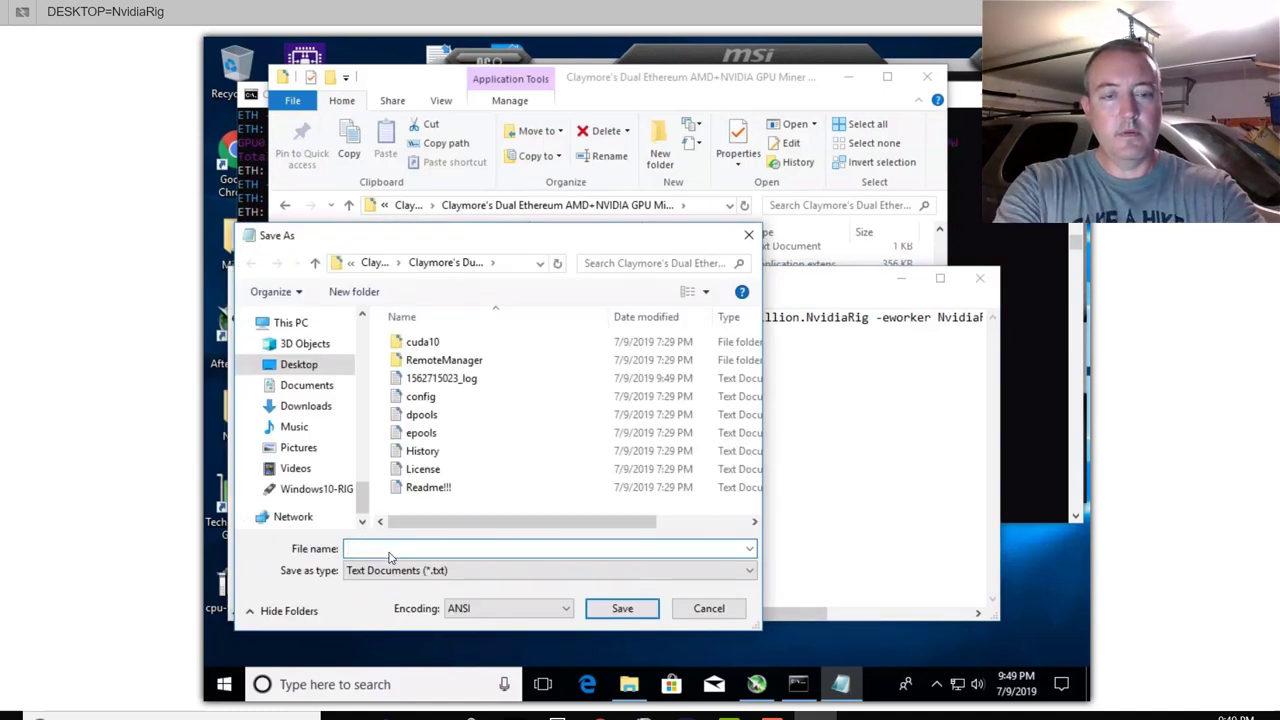
text(run)
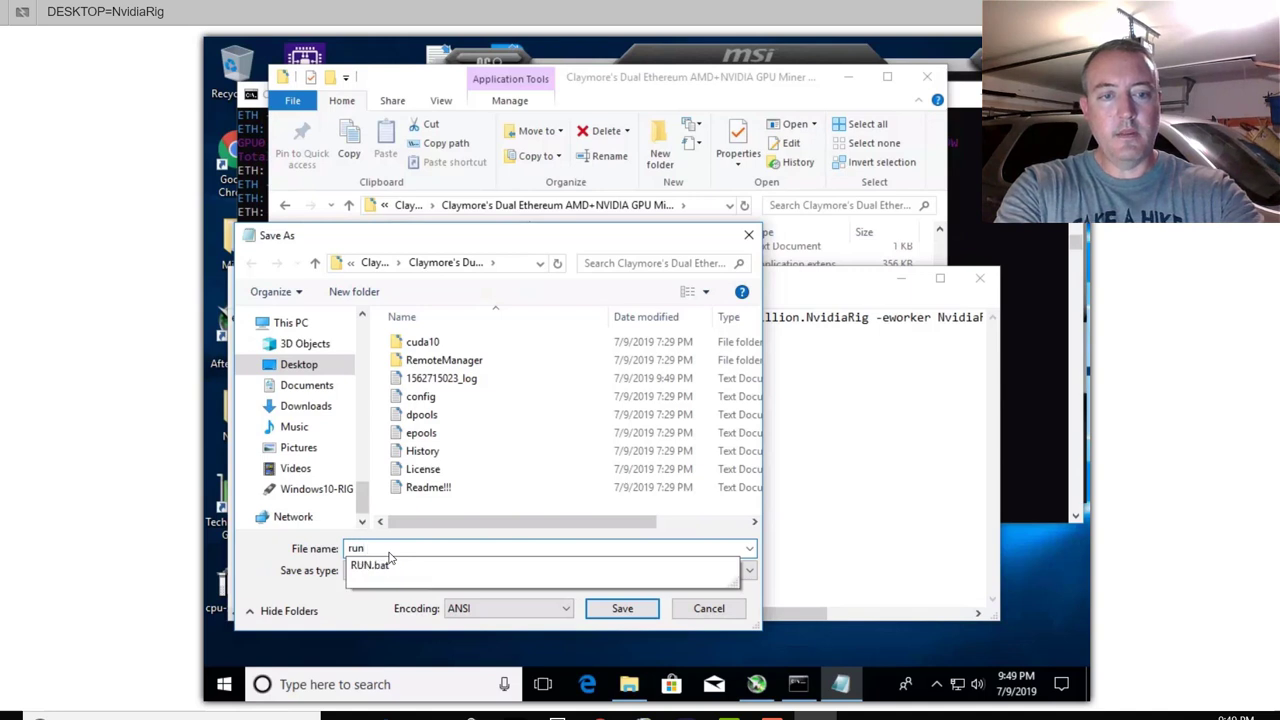
text(1.bat)
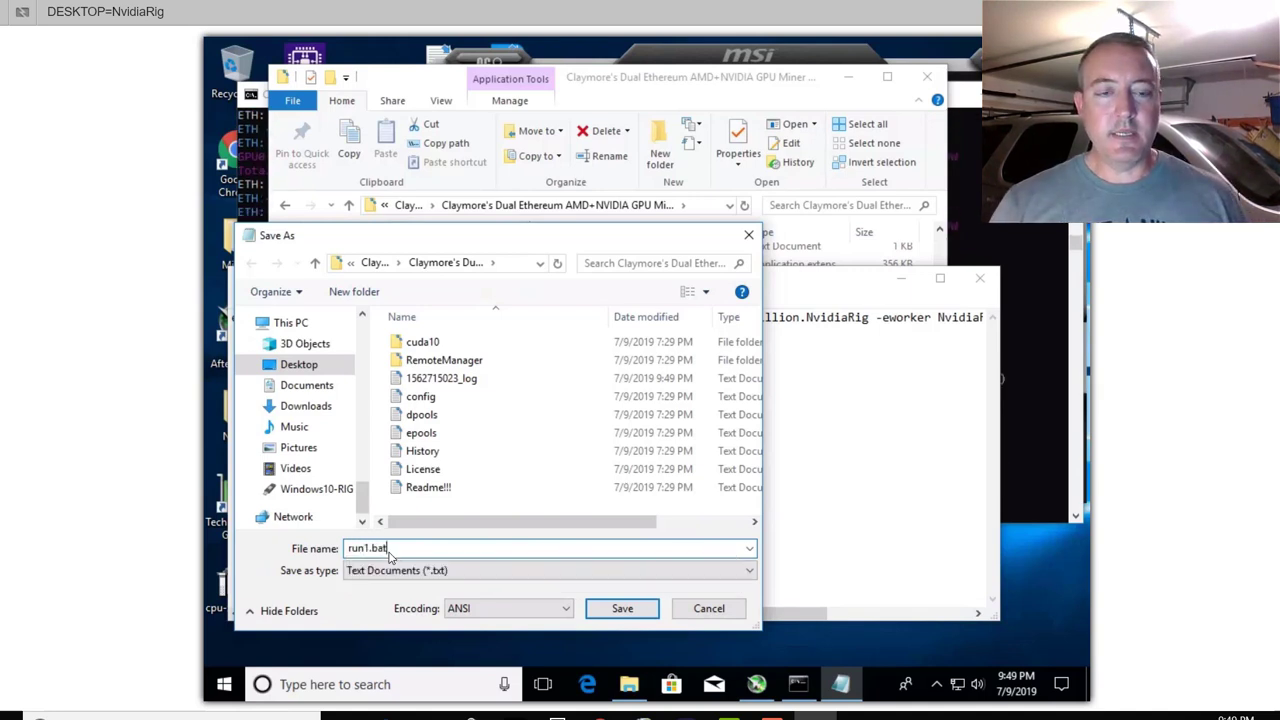
click(621, 608)
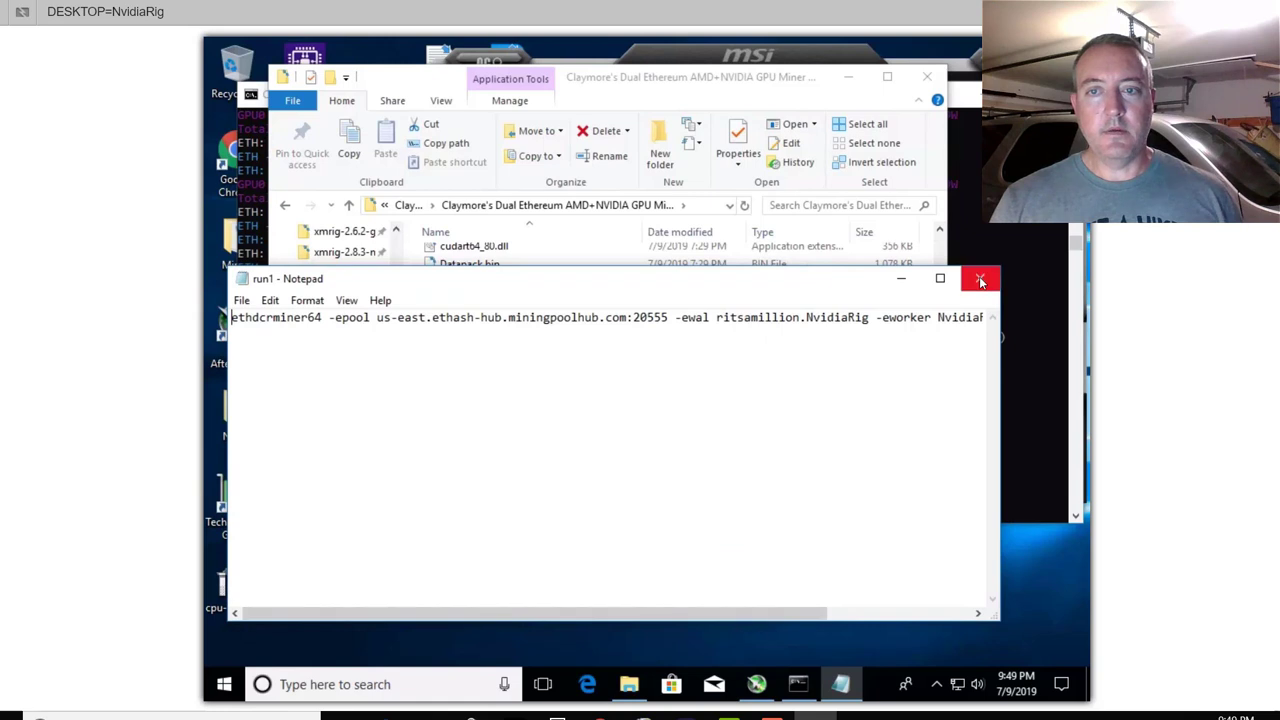
Step: Close Notepad, stop the running Claymore miner with Ctrl+C, and launch run1.bat
key(alt+F4)
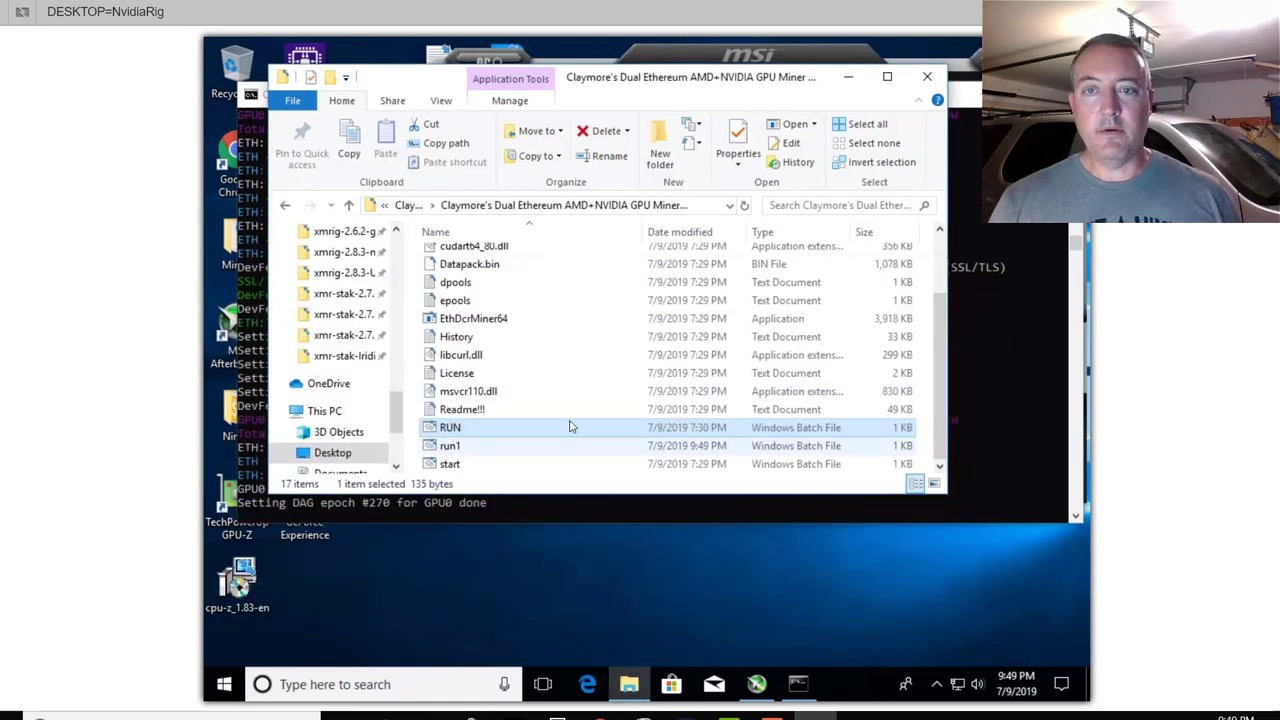
click(955, 99)
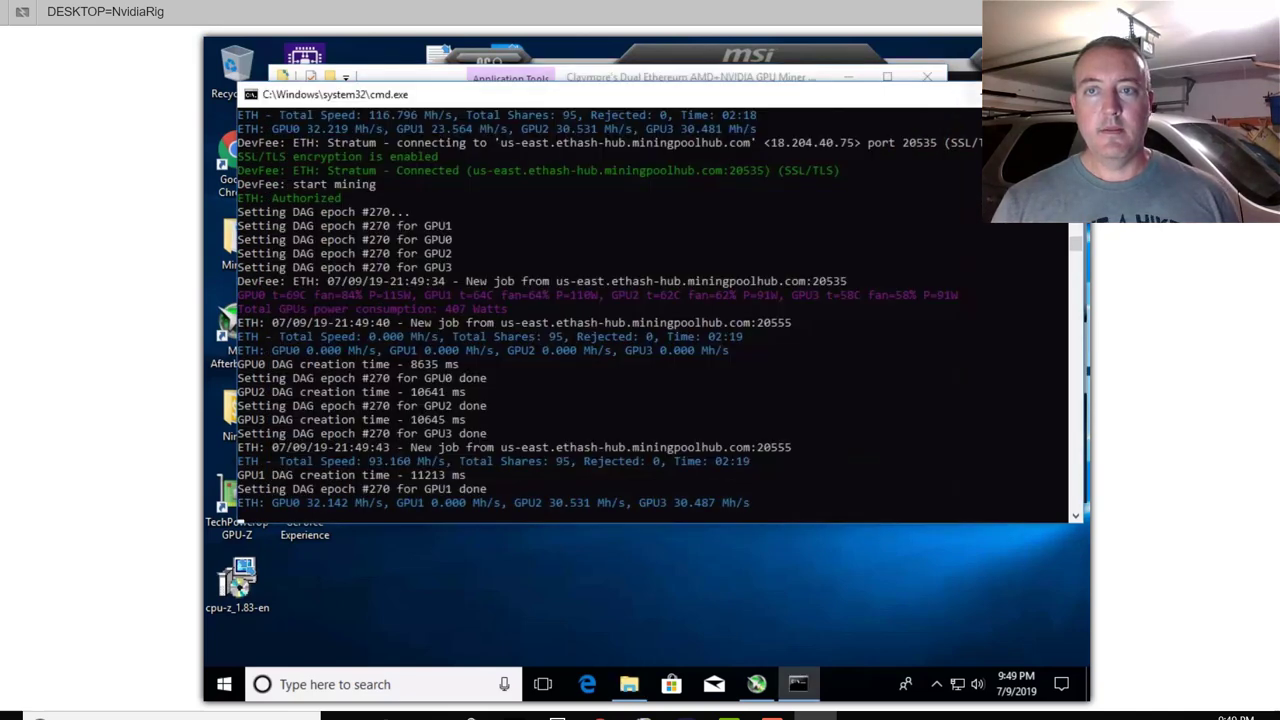
key(ctrl+c)
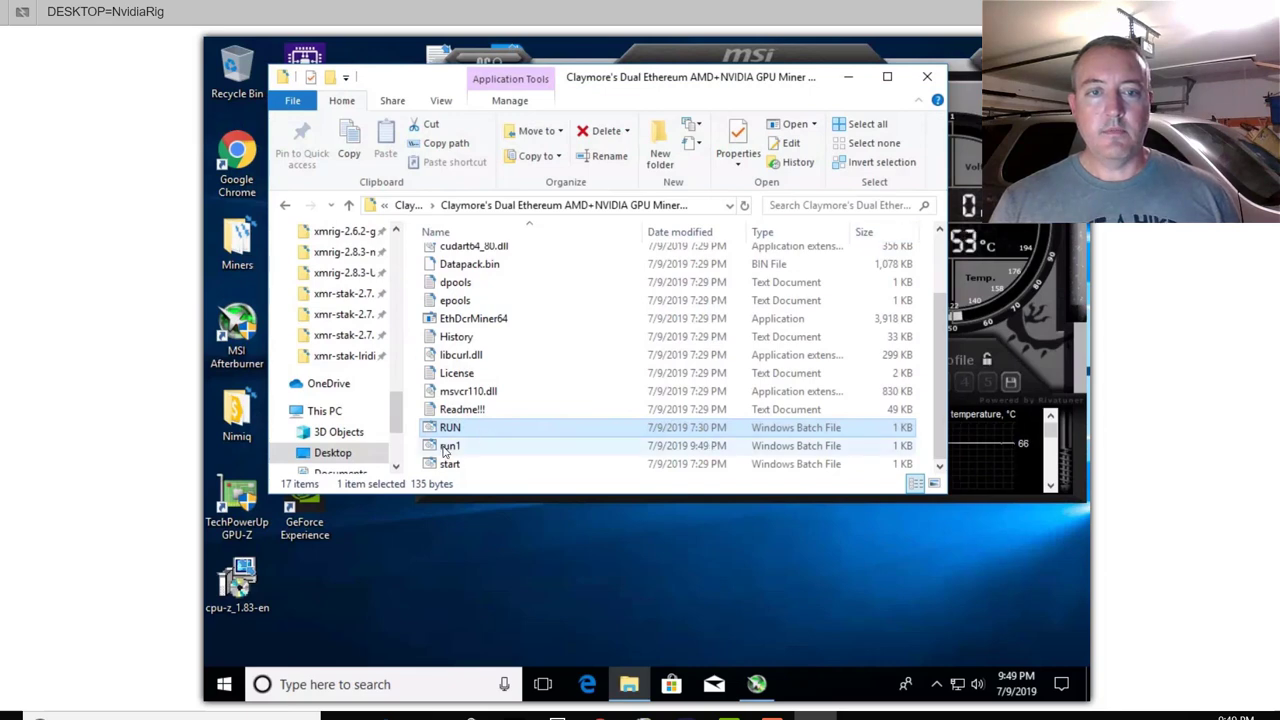
click(447, 447)
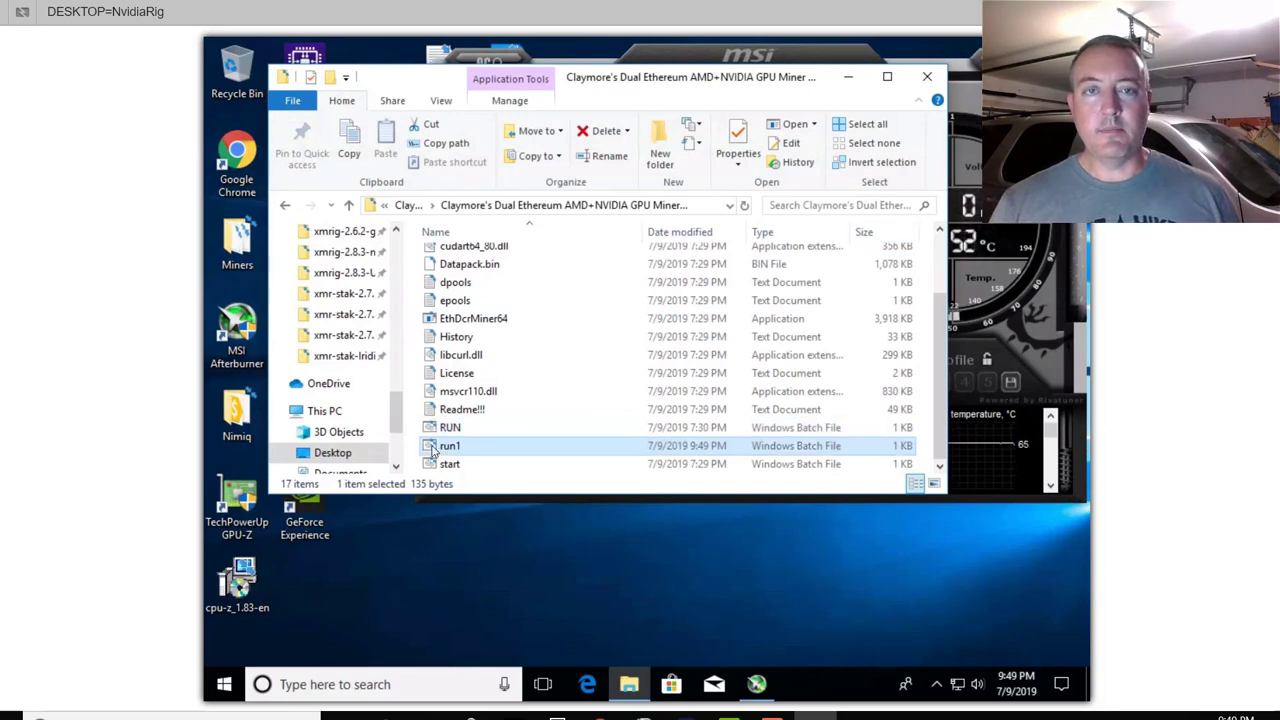
double_click(432, 451)
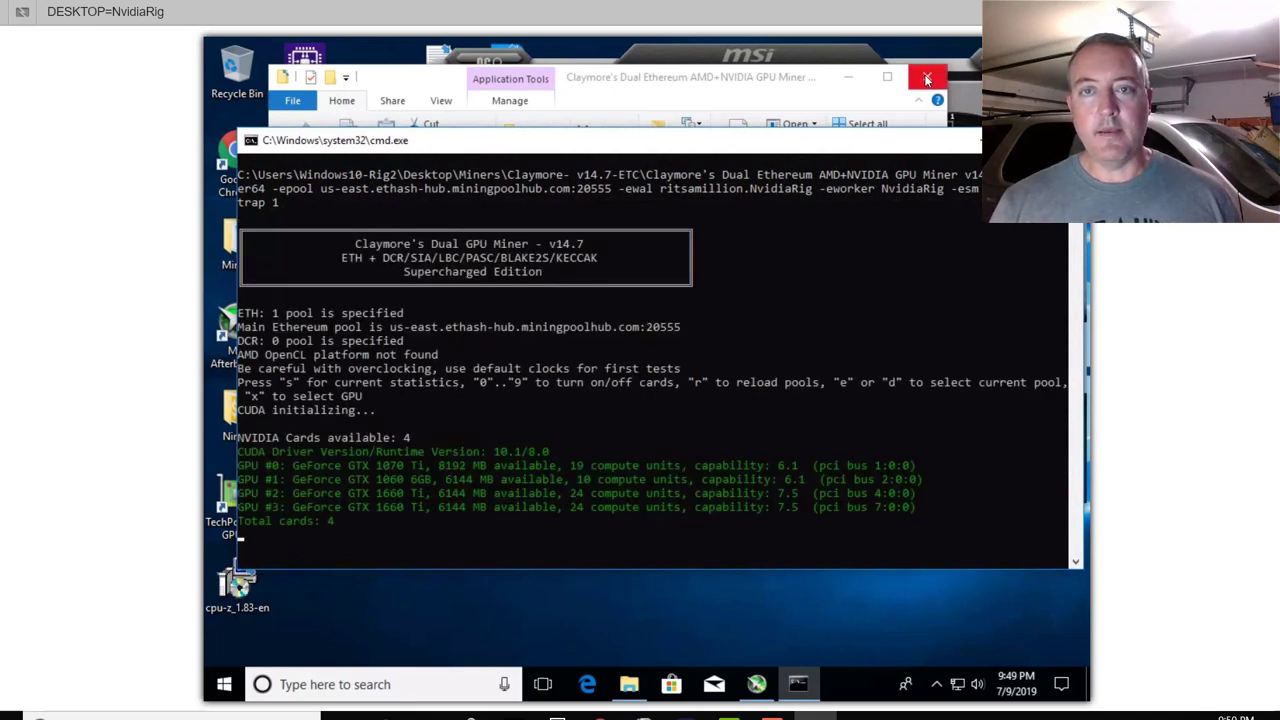
drag(832, 145, 829, 108)
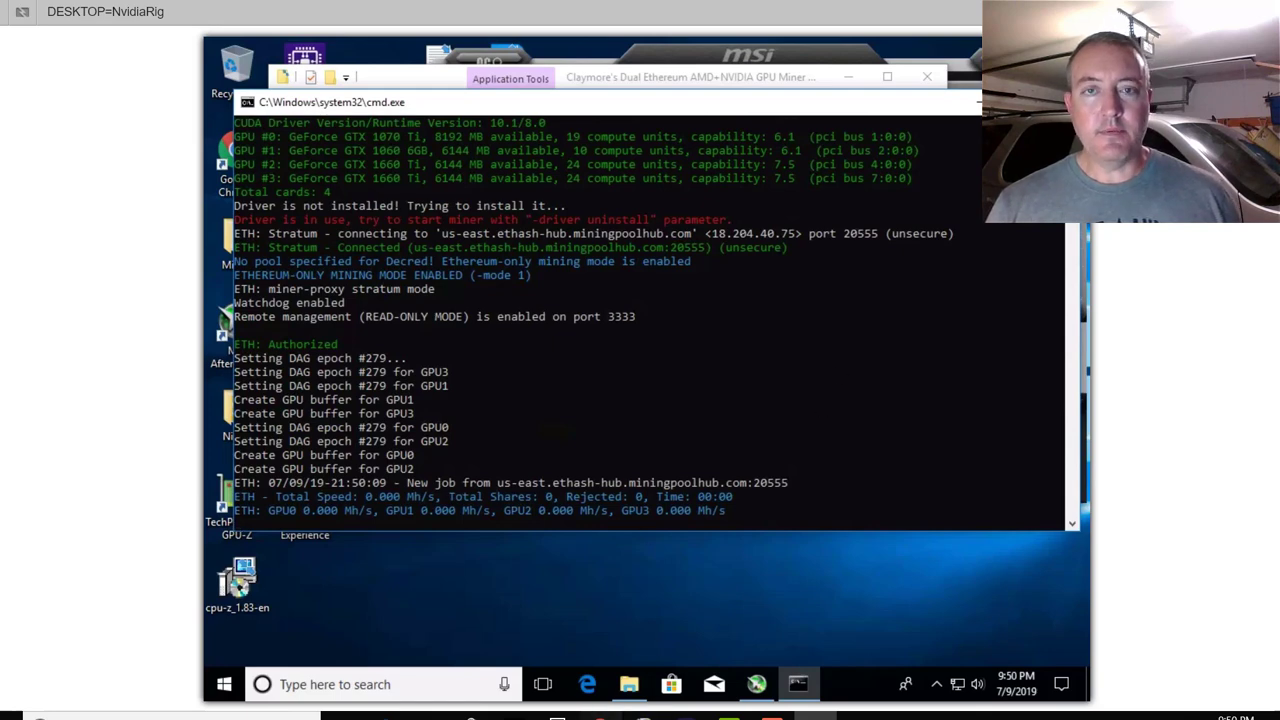
Step: Go to Chrome's Mining Pool Hub tab and open Balances, showing 0.51121554 Ethereum-Classic
click(600, 716)
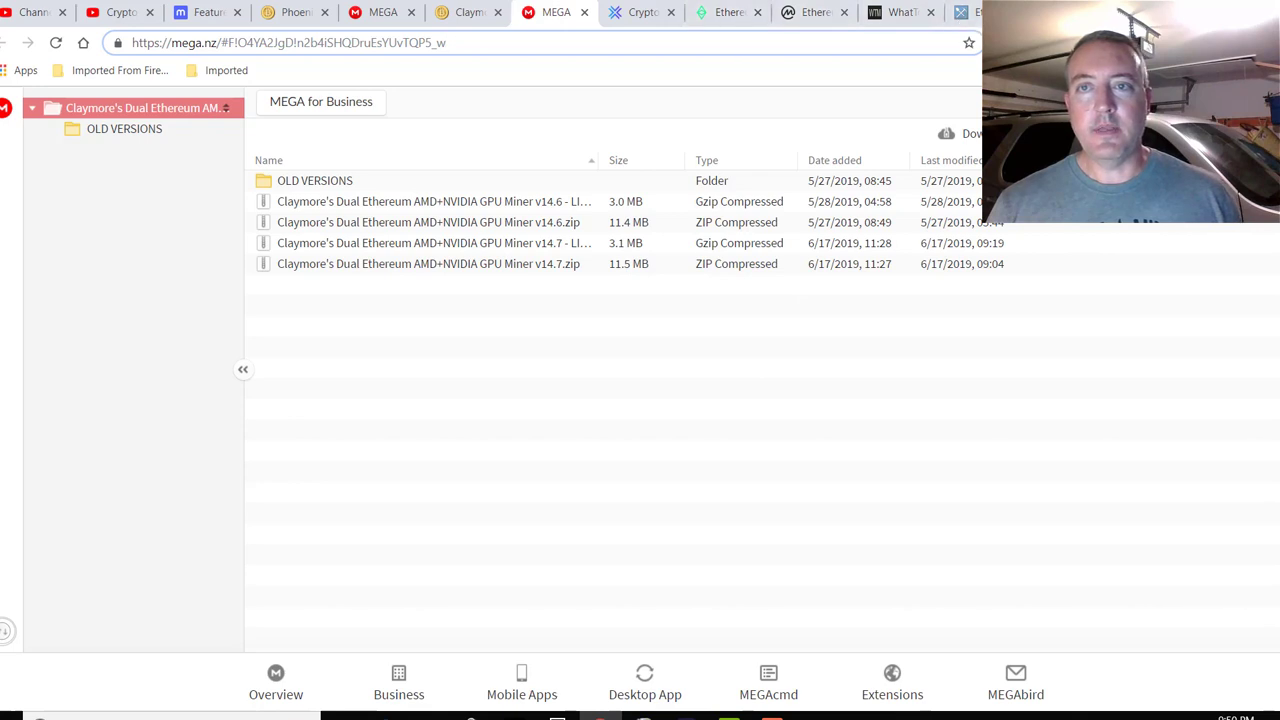
key(ctrl+Tab)
key(ctrl+Tab)
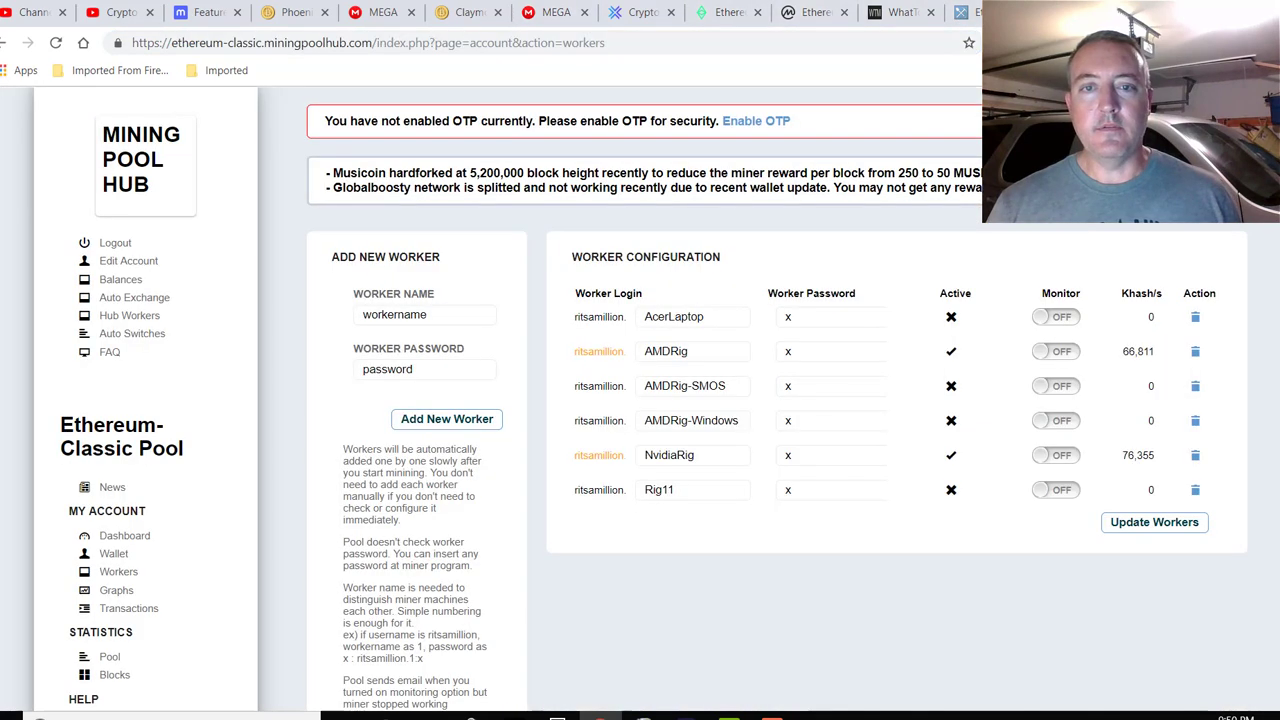
click(118, 280)
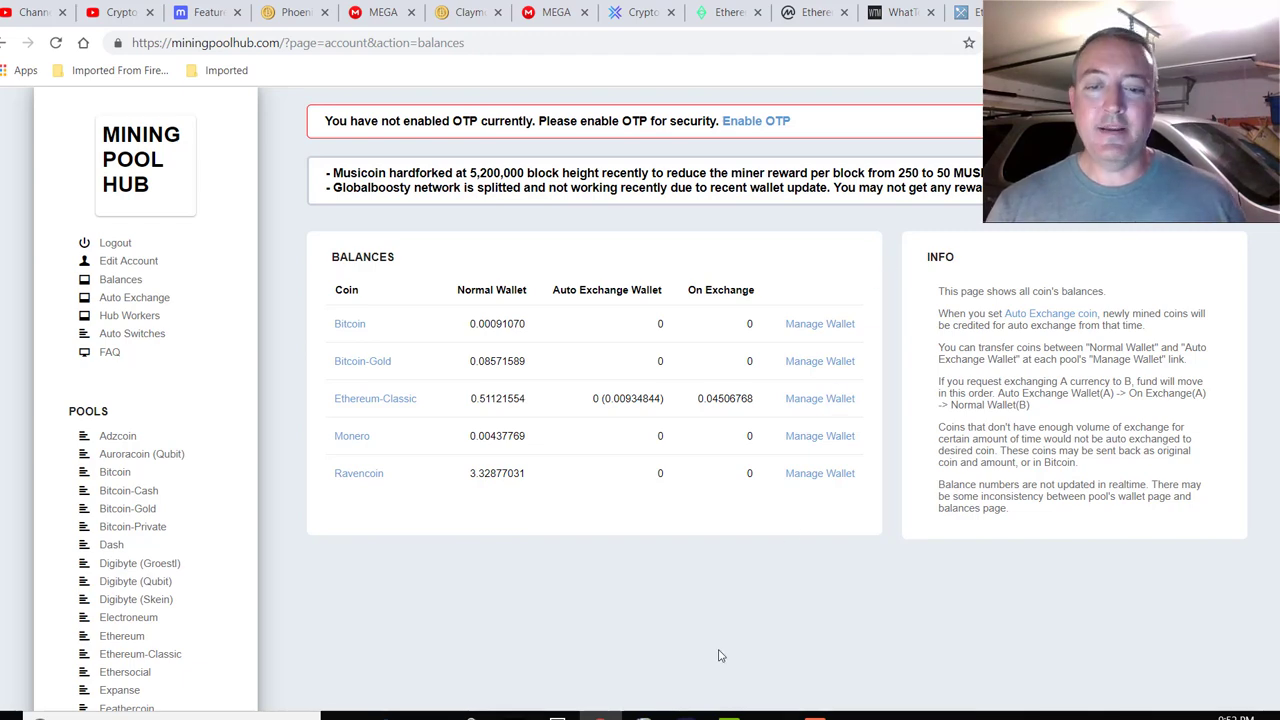
click(686, 714)
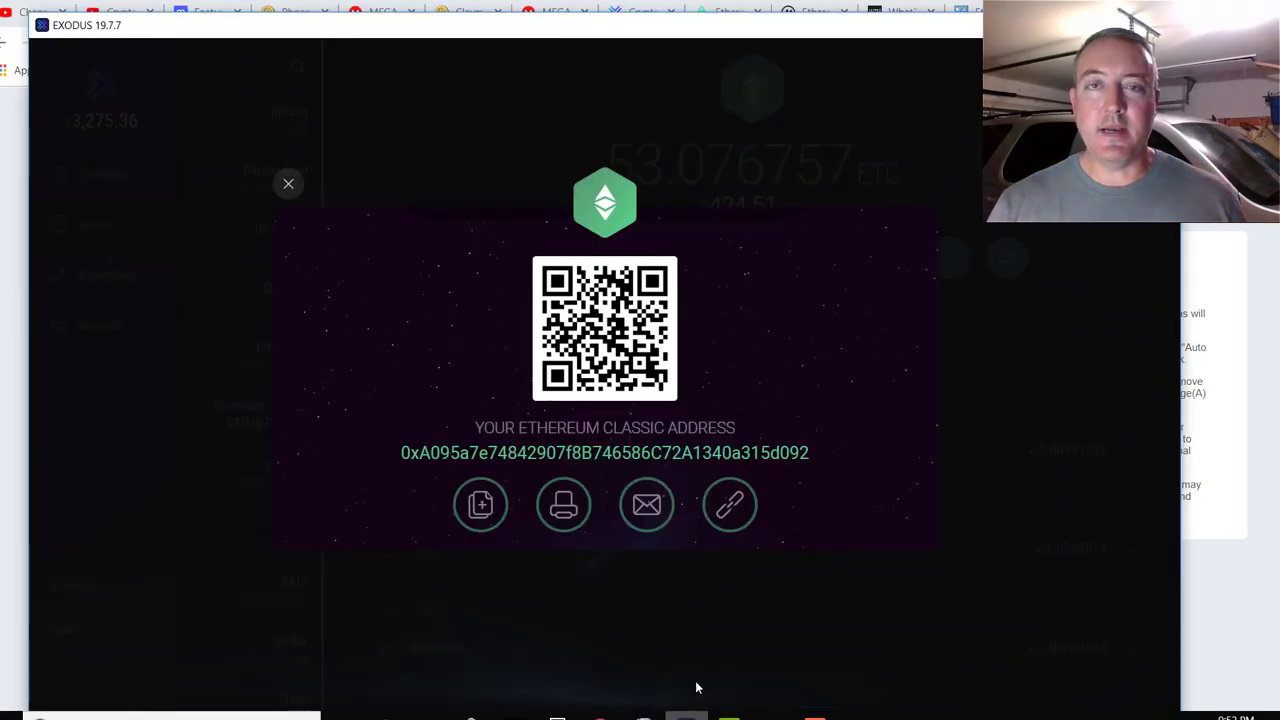
click(287, 184)
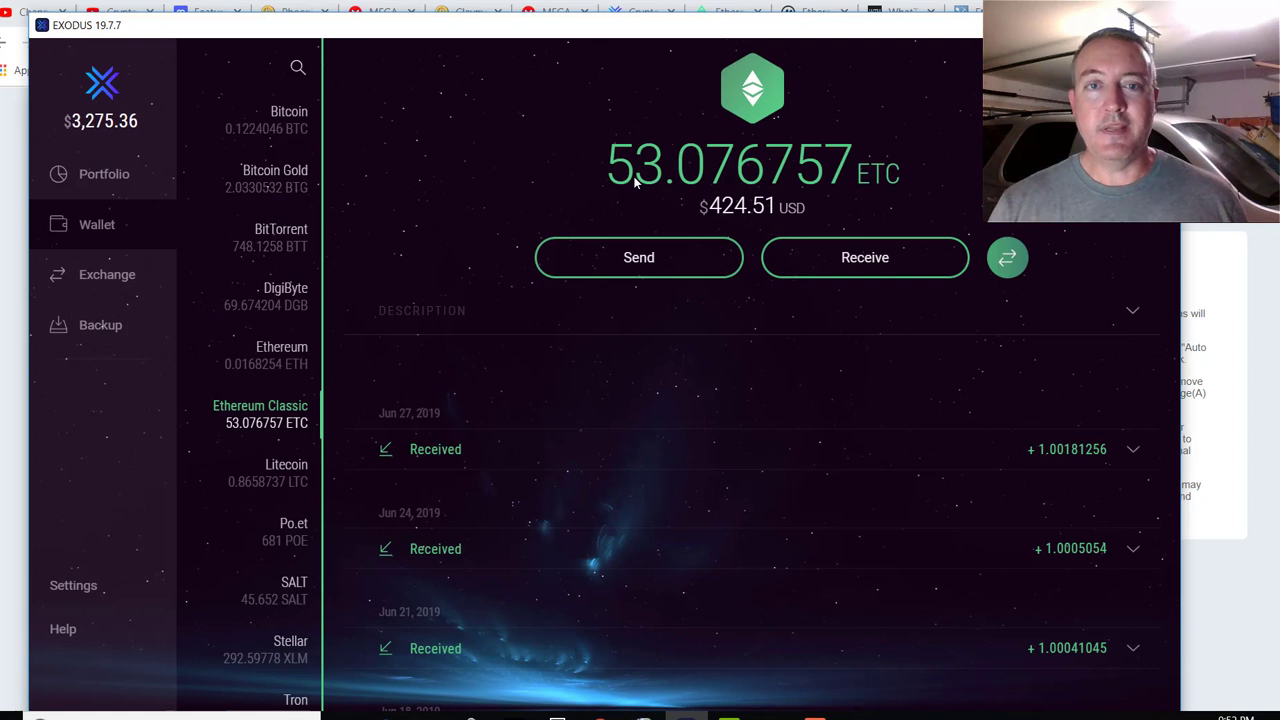